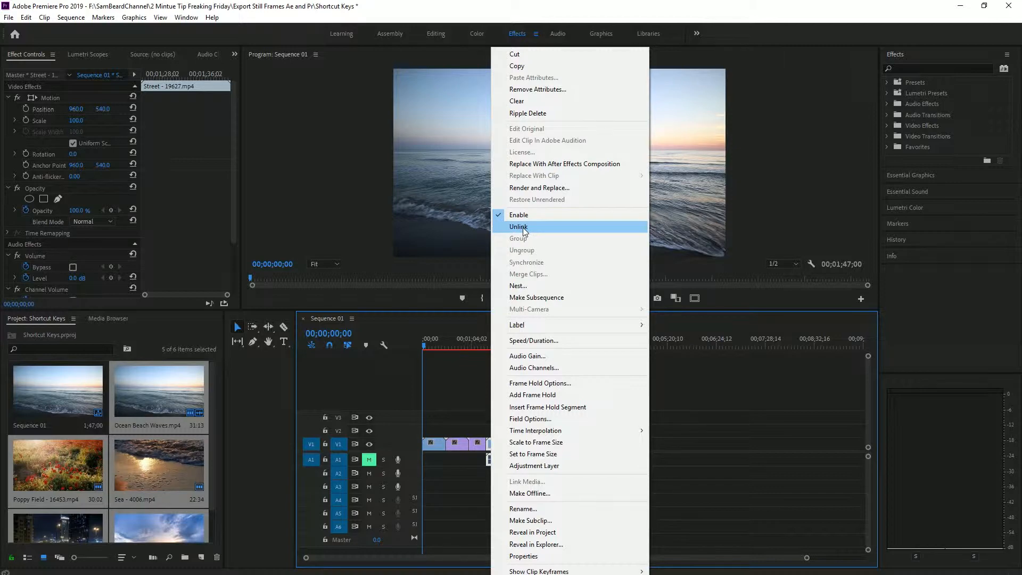
Step: Unlink the audio from the Street - 19627.mp4 clip and delete that audio from track A1
left_click(532, 469)
left_click(494, 461)
key("Delete")
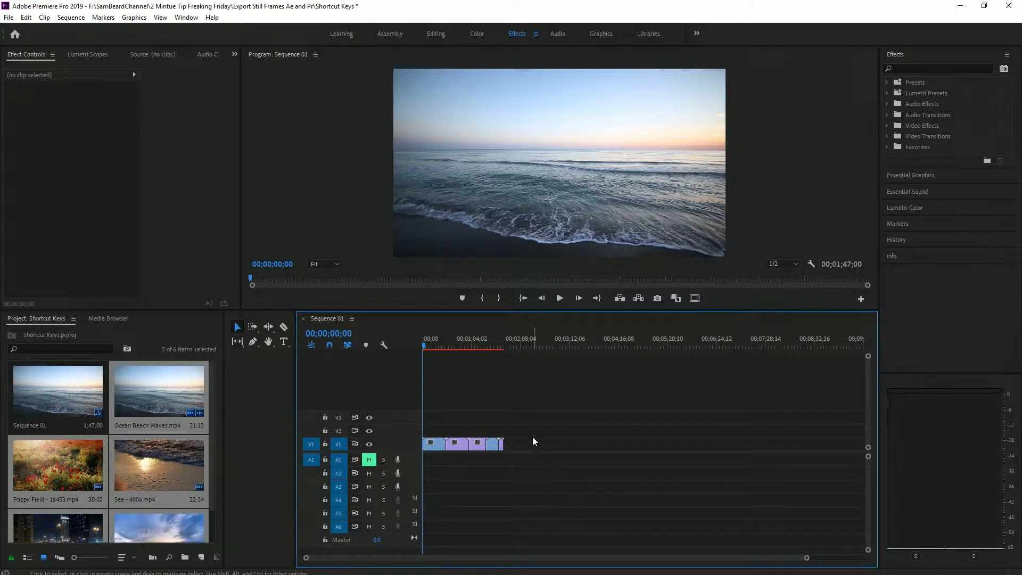
Step: Ripple-trim the Poppy Field clip's start at 00;00;38;28, and its end at 00;00;45;06 in the shortened sequence
key("q")
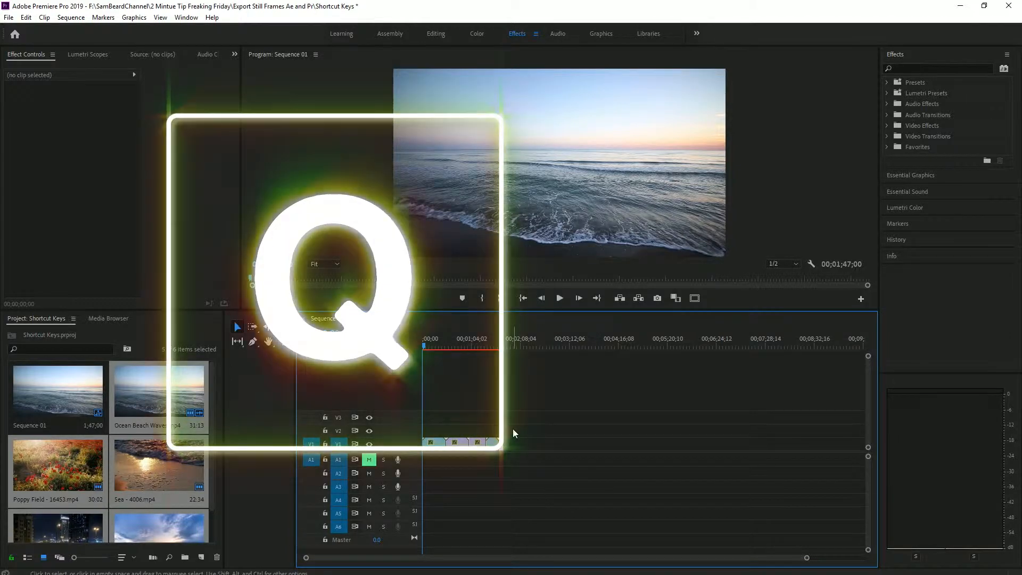
key("w")
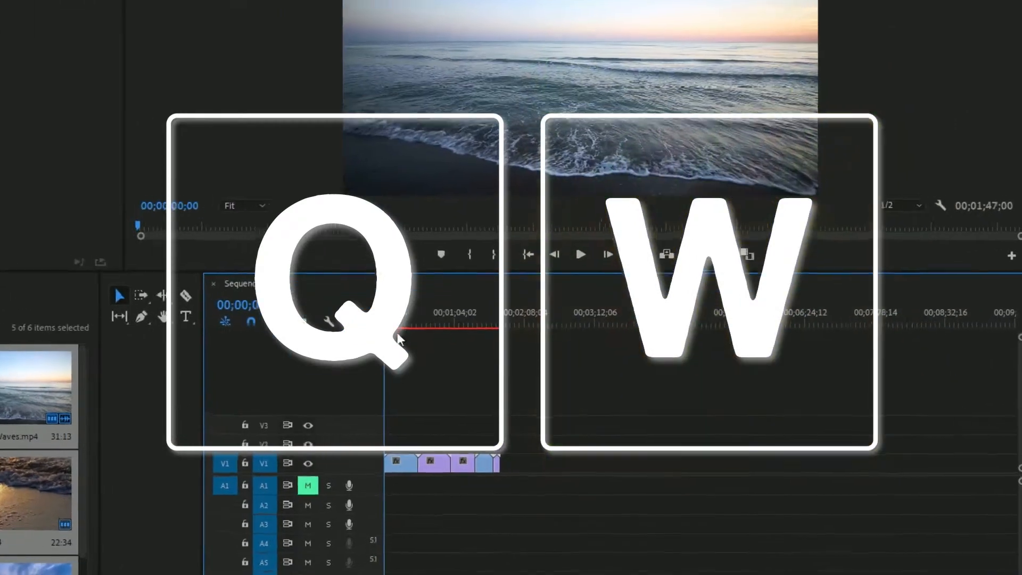
mouse_move(400, 320)
left_mouse_down()
mouse_move(431, 324)
mouse_move(403, 303)
left_mouse_up()
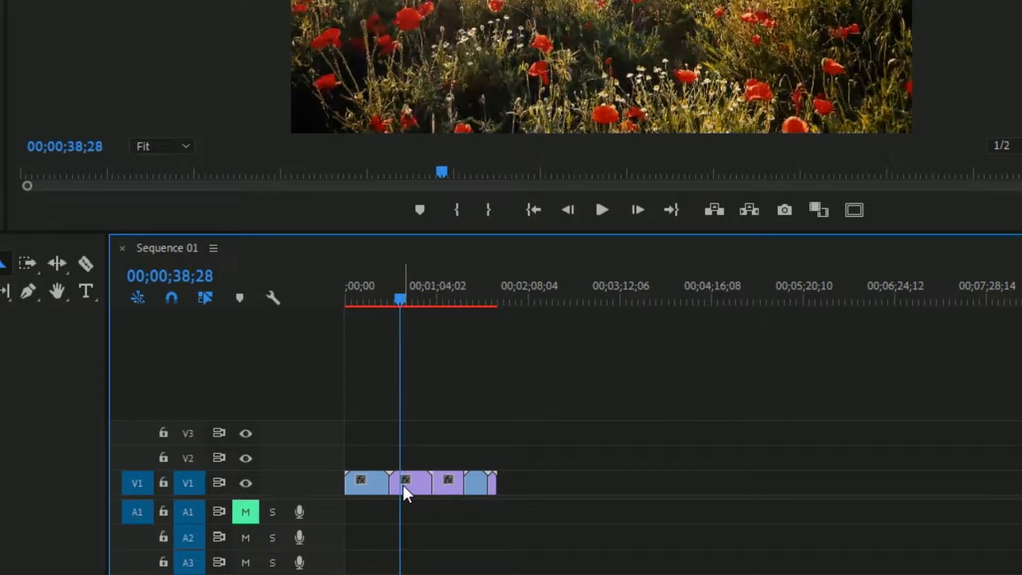
key("q")
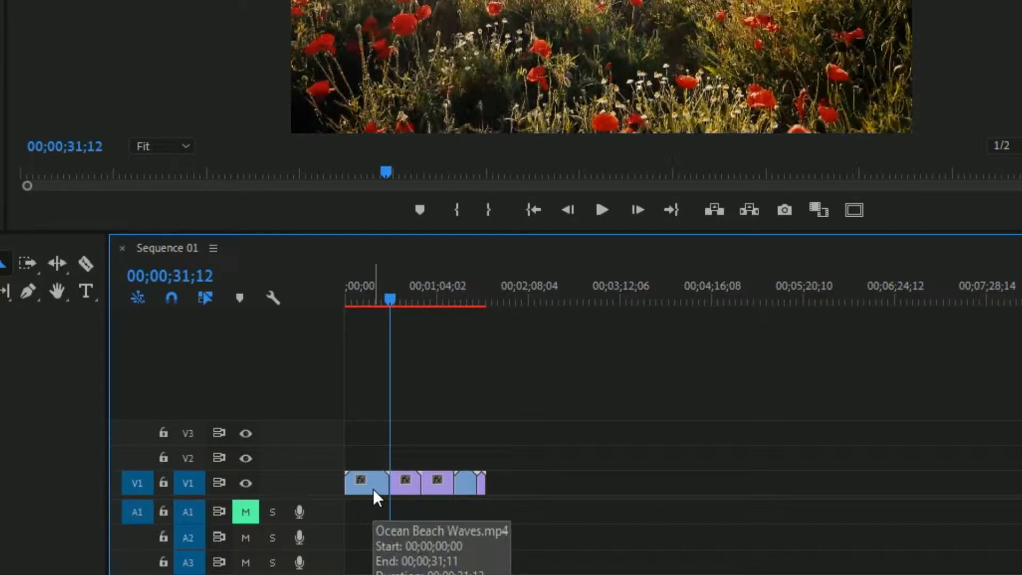
left_click_drag(389, 299, 410, 299)
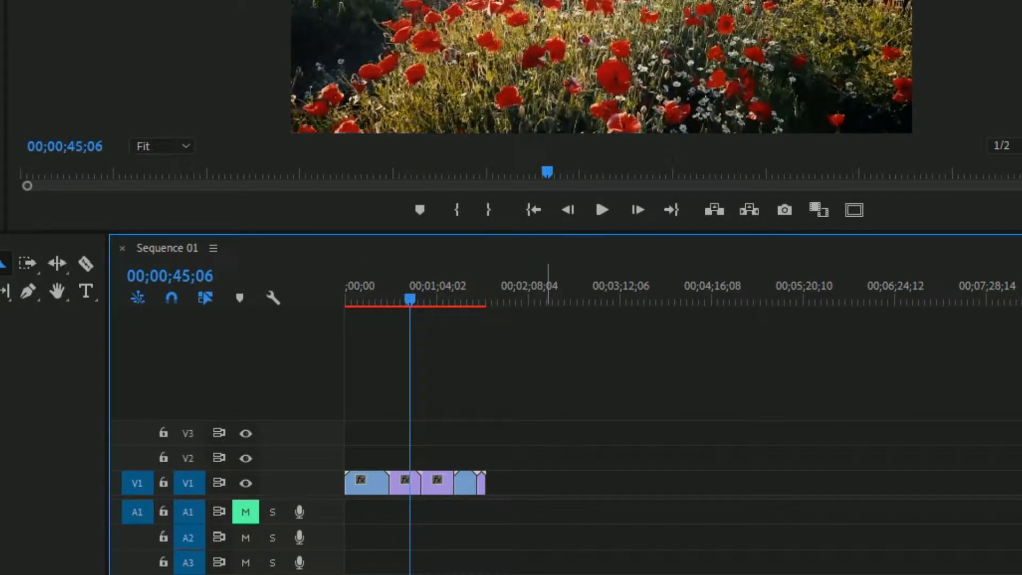
key("w")
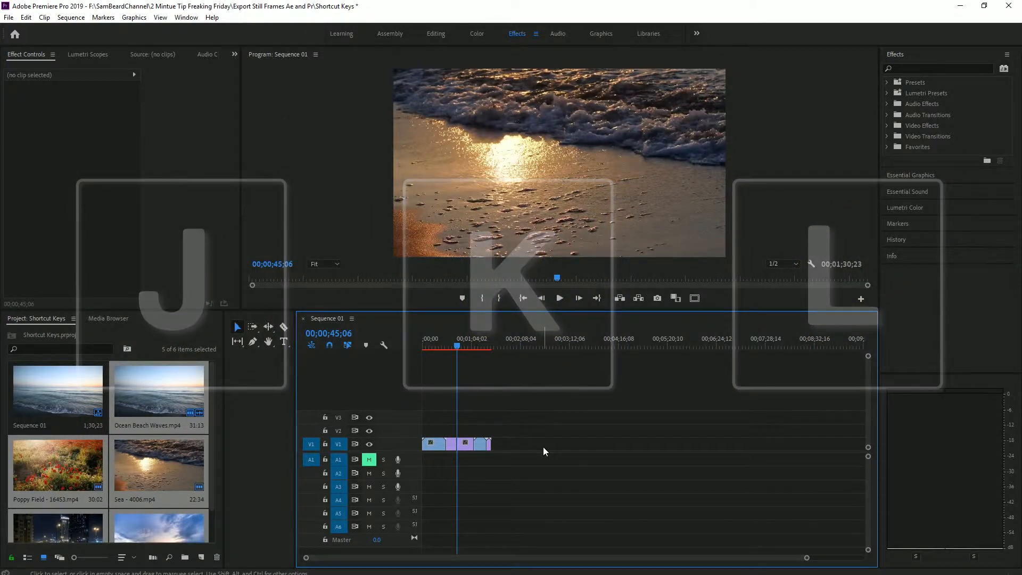
Step: Shuttle playback backward and forward to 00;00;43;17 and ripple-trim the end of the Poppy Field clip there
key("j")
key("l")
key("k")
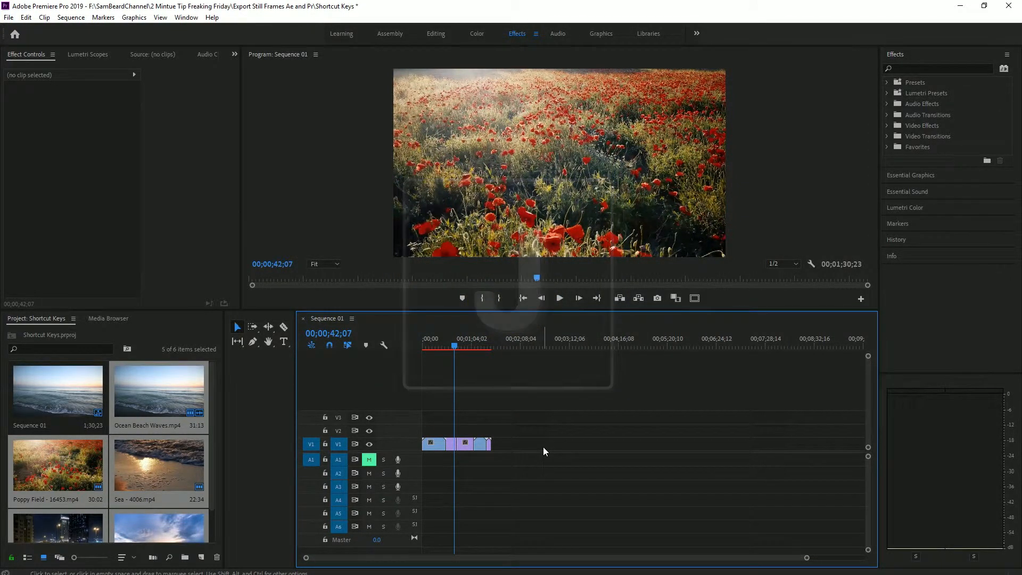
key("j")
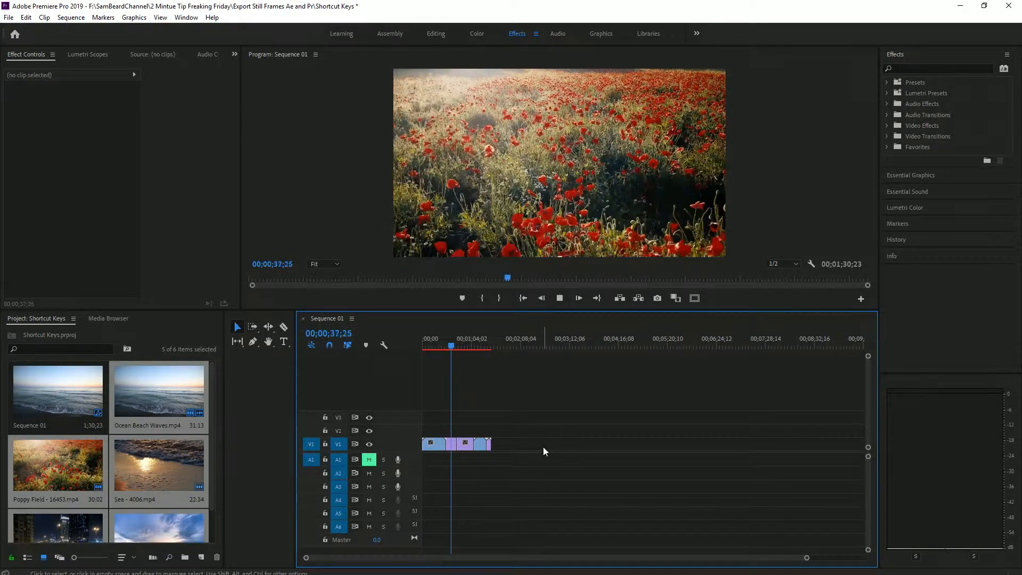
key("k")
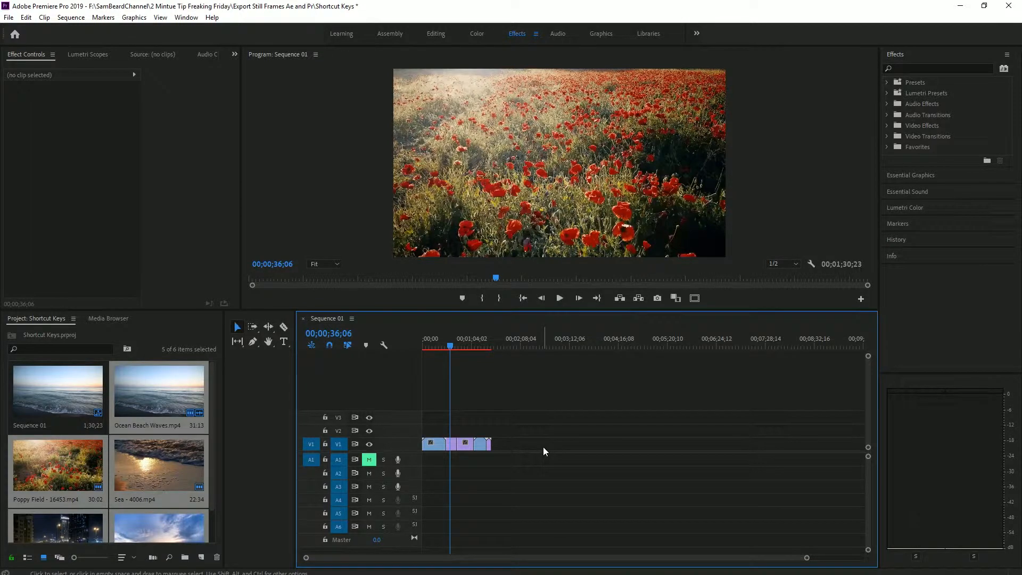
key("l")
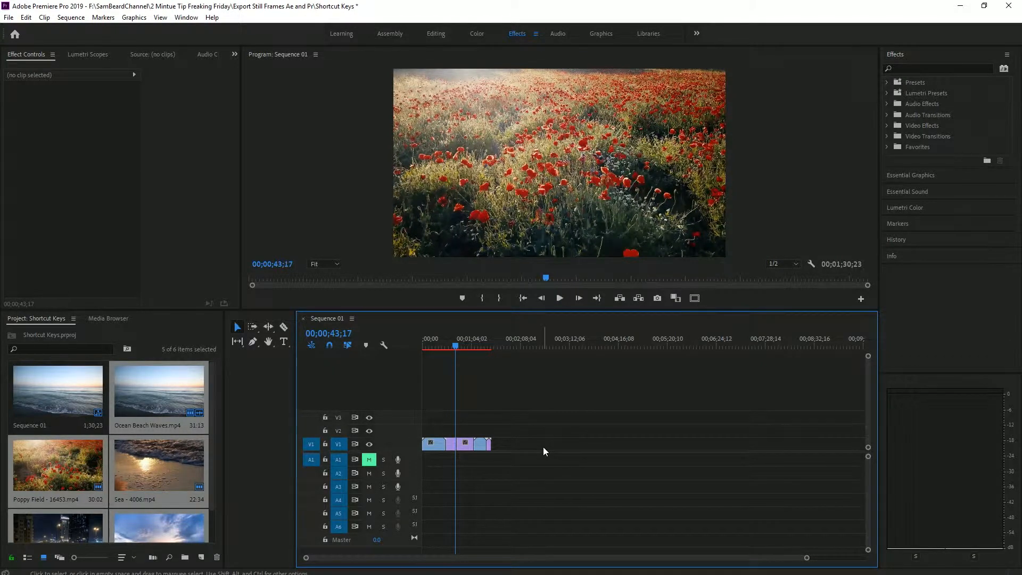
key("w")
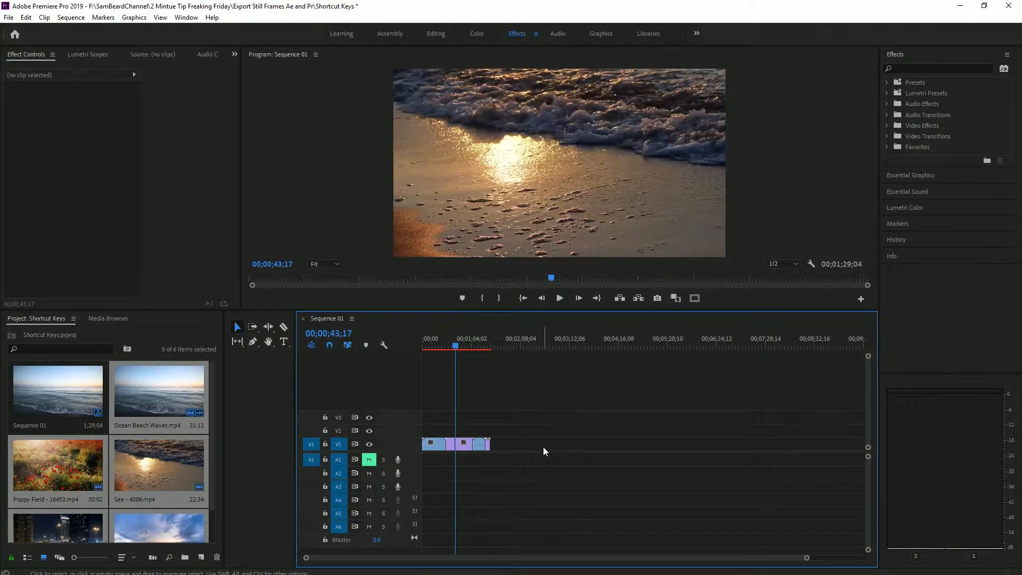
Step: Play in reverse to 00;00;34;24 and ripple-trim the start of the Poppy Field clip to that frame
key("j")
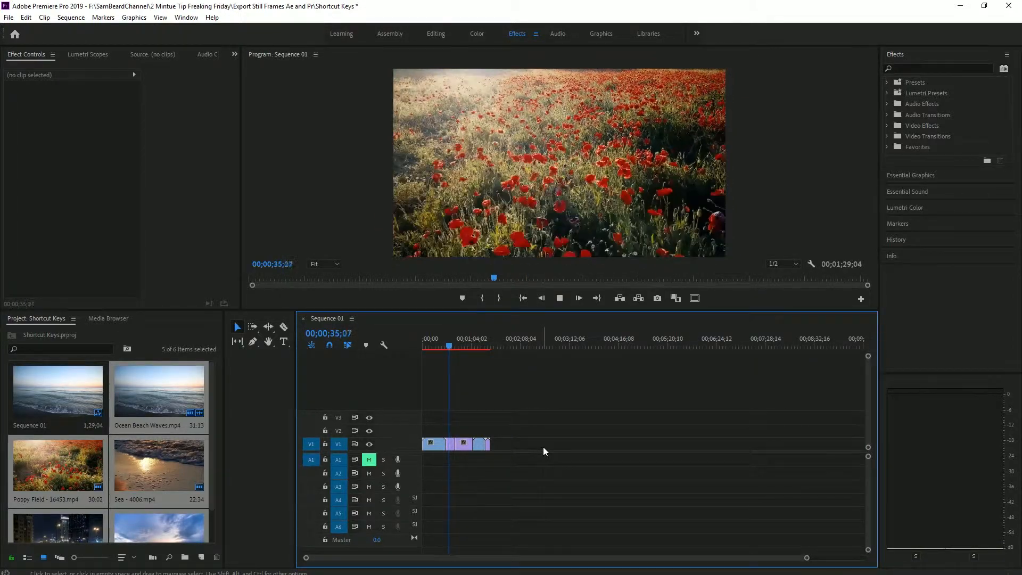
key("k")
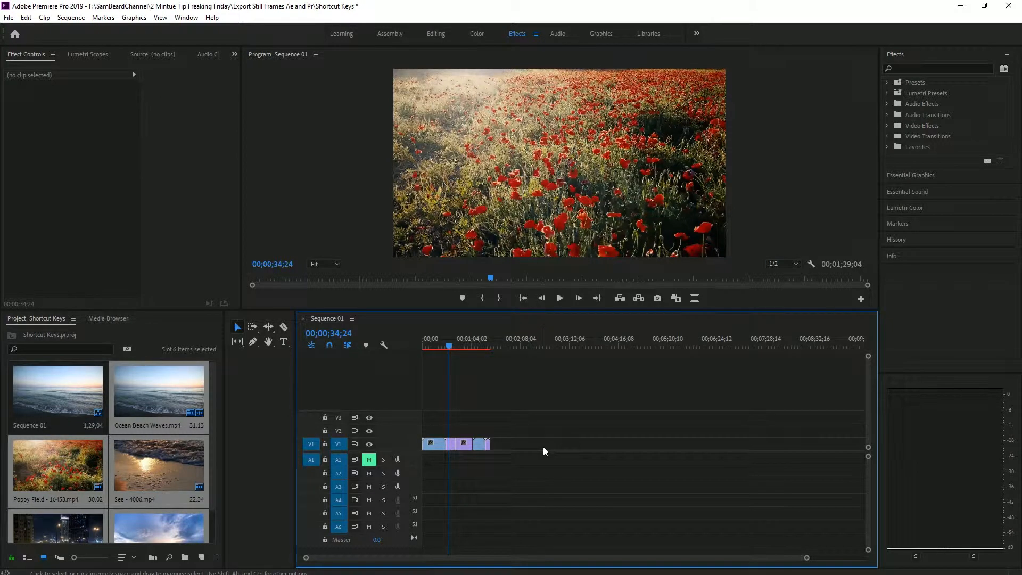
key("q")
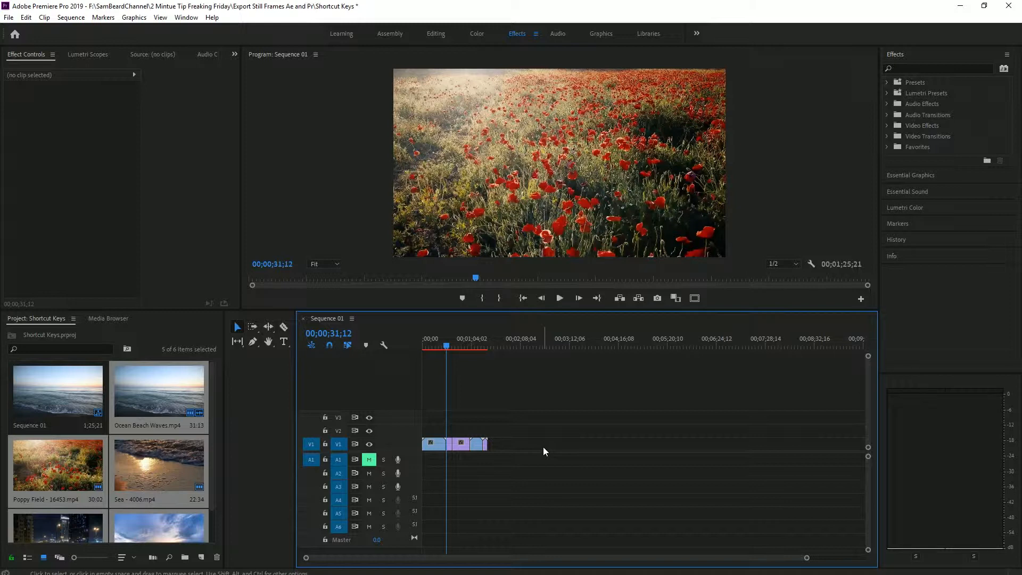
Step: Zoom the timeline in on the cut between Ocean Beach Waves and Poppy Field, and return to an overview of the sequence
left_click_drag(807, 559, 740, 559)
scroll(607, 475, "down", 9)
scroll(606, 474, "up", 8)
scroll(606, 473, "down", 8)
scroll(604, 470, "up", 10)
scroll(599, 463, "down", 9)
scroll(596, 463, "up", 9)
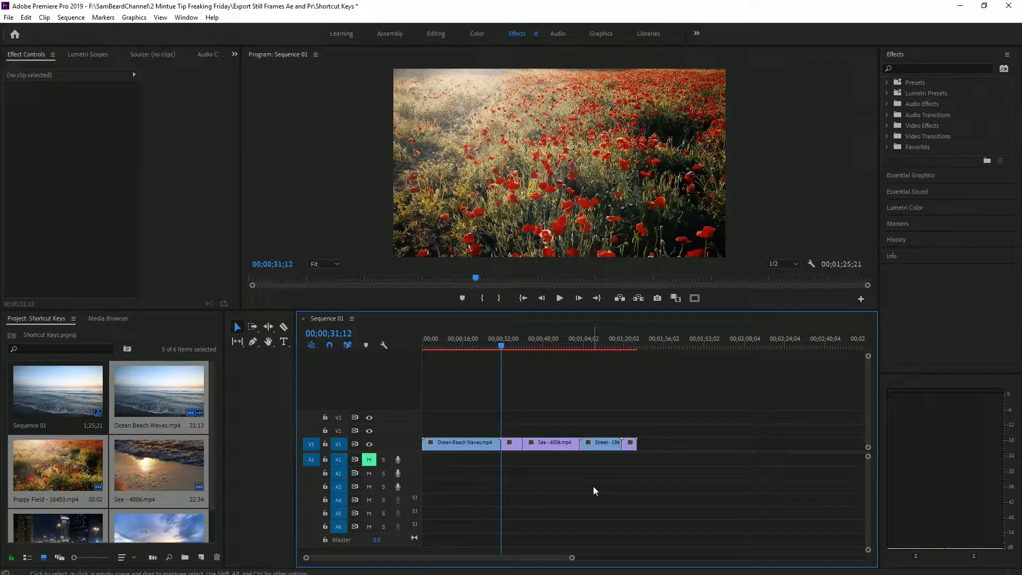
key("equal")
key("equal")
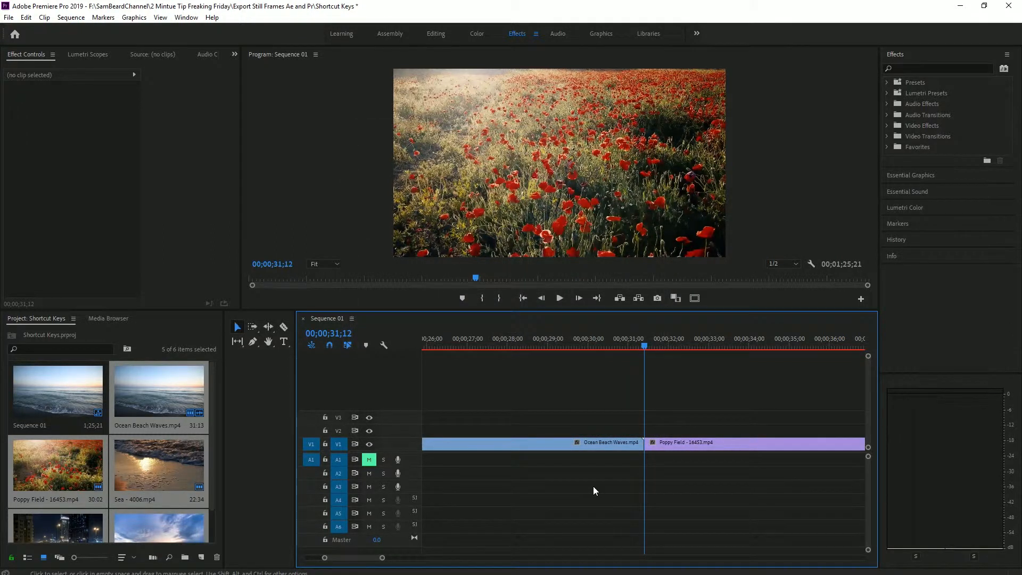
key("backslash")
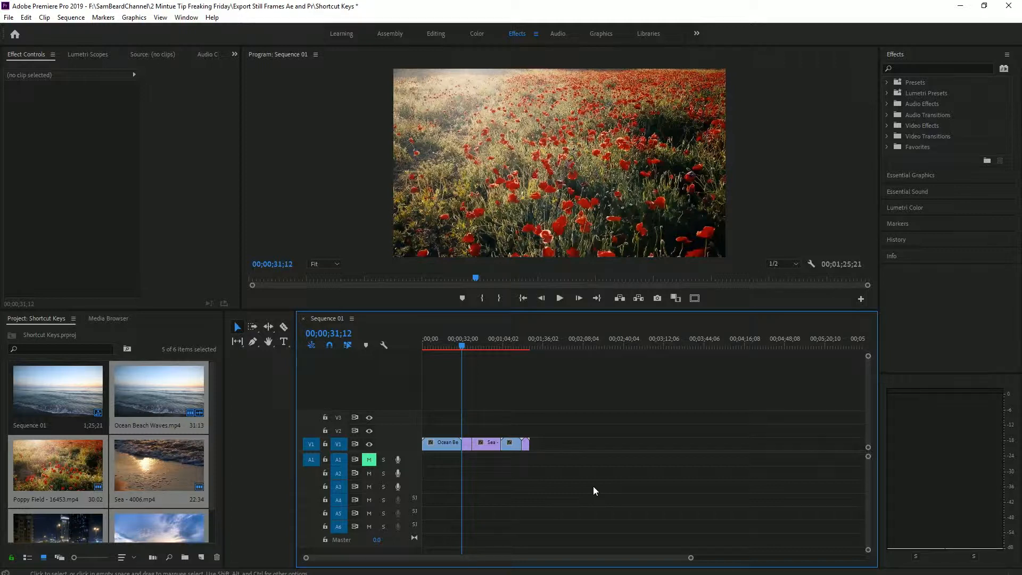
Step: Zoom the timeline in and out around the playhead at 00;00;31;12
key("equal")
key("equal")
key("equal")
key("minus")
key("minus")
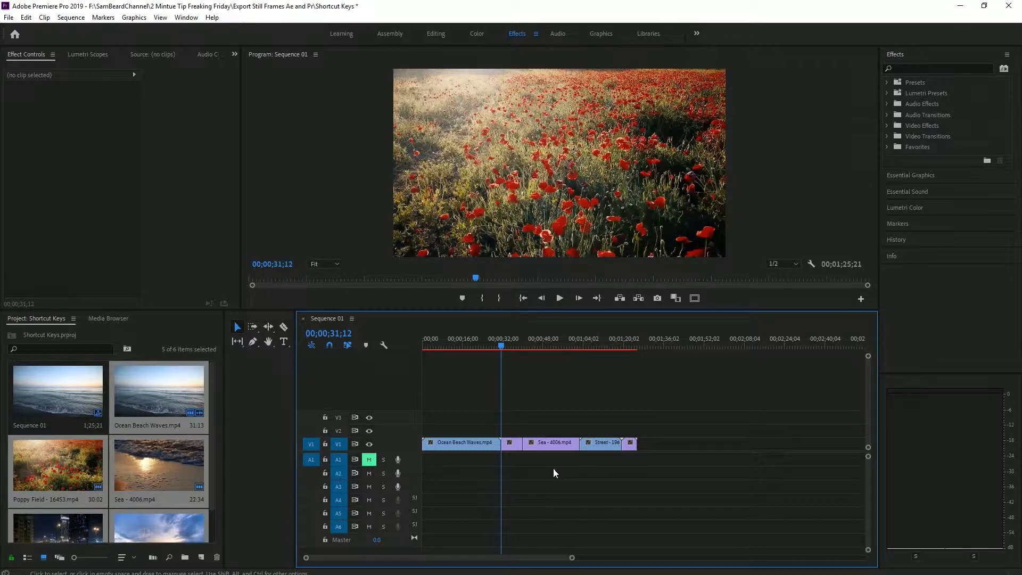
key("minus")
key("minus")
key("equal")
key("equal")
Step: Scroll back and forth along the sequence and zoom the timeline in on the Sea - 4006.mp4 clip and out again
scroll(554, 473, "down", 3)
scroll(553, 468, "up", 5)
scroll(554, 468, "down", 5)
scroll(555, 468, "up", 6)
scroll(556, 467, "down", 8)
scroll(556, 466, "up", 6)
scroll(559, 467, "down", 4)
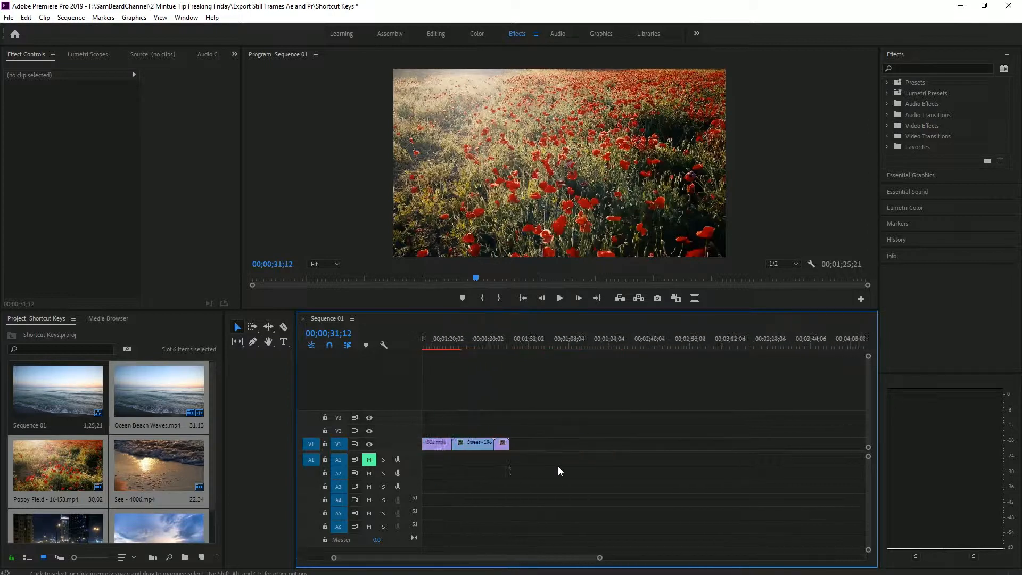
scroll(558, 466, "up", 4)
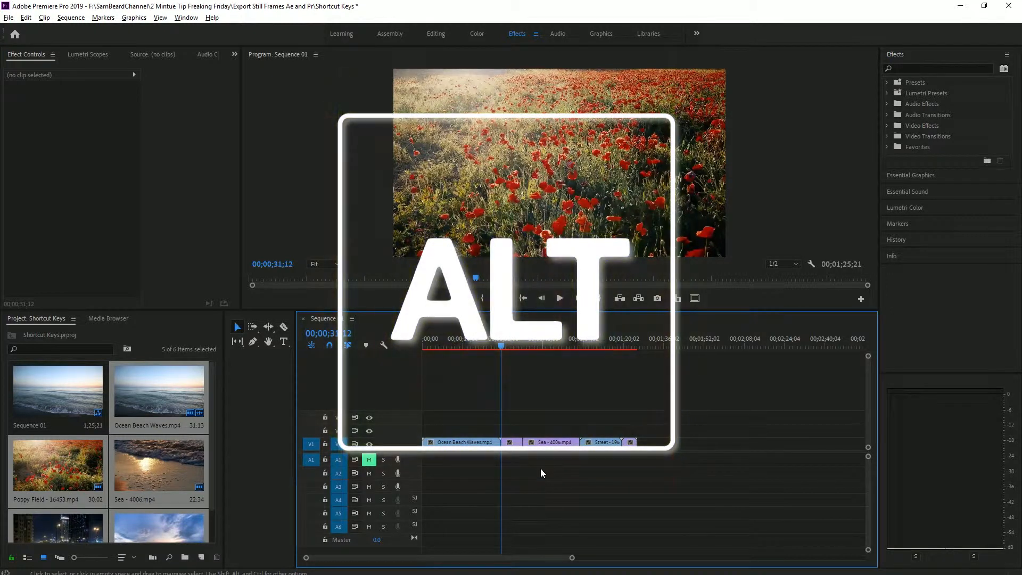
scroll(541, 468, "up", 1)
scroll(541, 468, "up", 8)
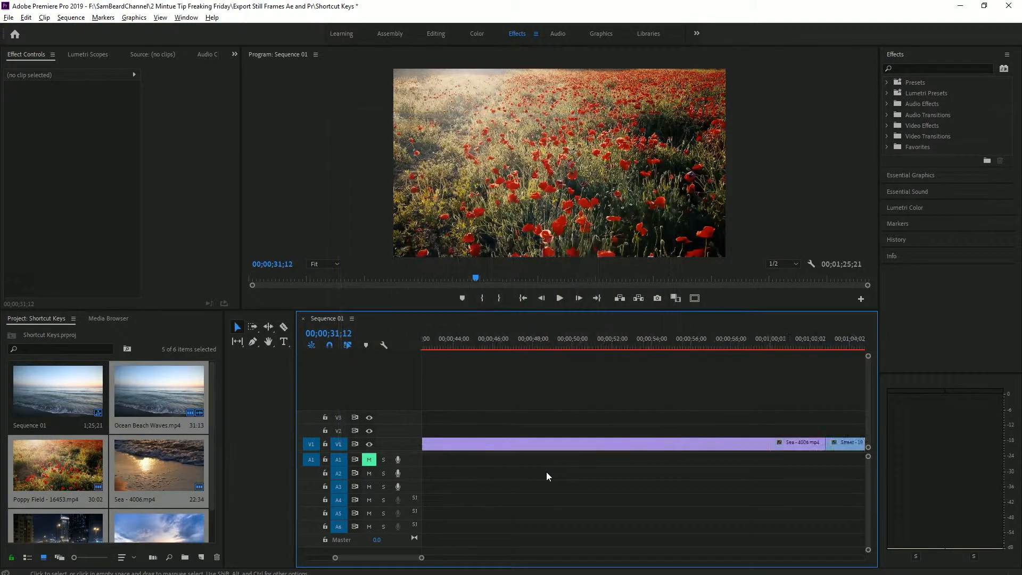
scroll(547, 472, "down", 8)
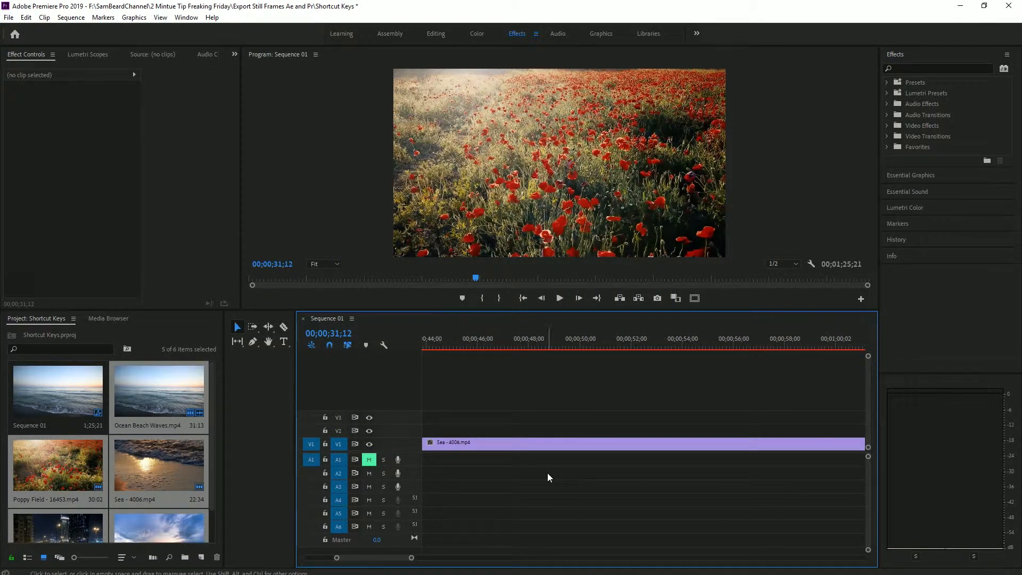
scroll(547, 473, "down", 3)
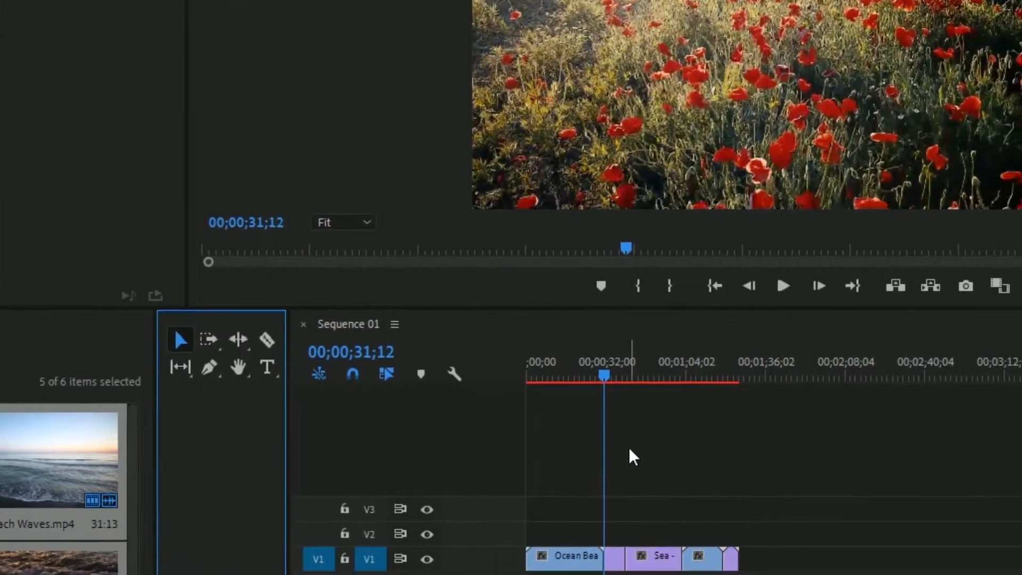
Step: Select the Poppy Field clip and all clips after it on V1 with the Track Select Forward tool
left_click(678, 470)
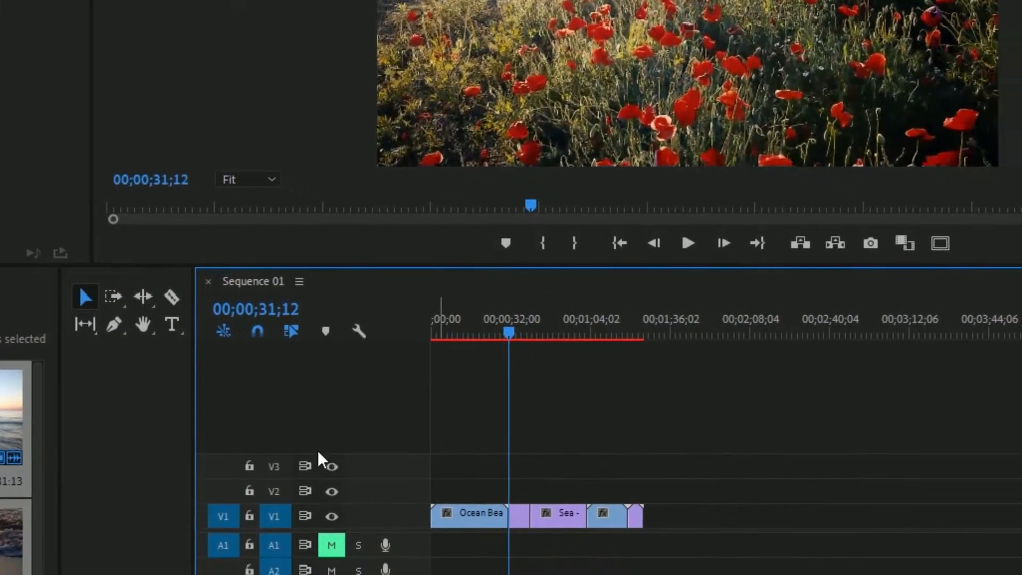
key("a")
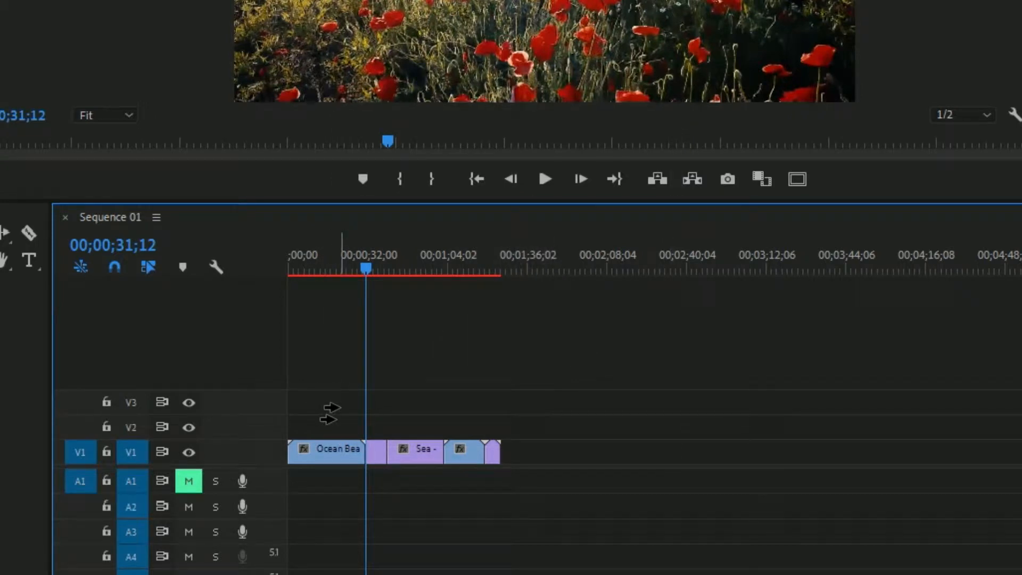
left_click(380, 454)
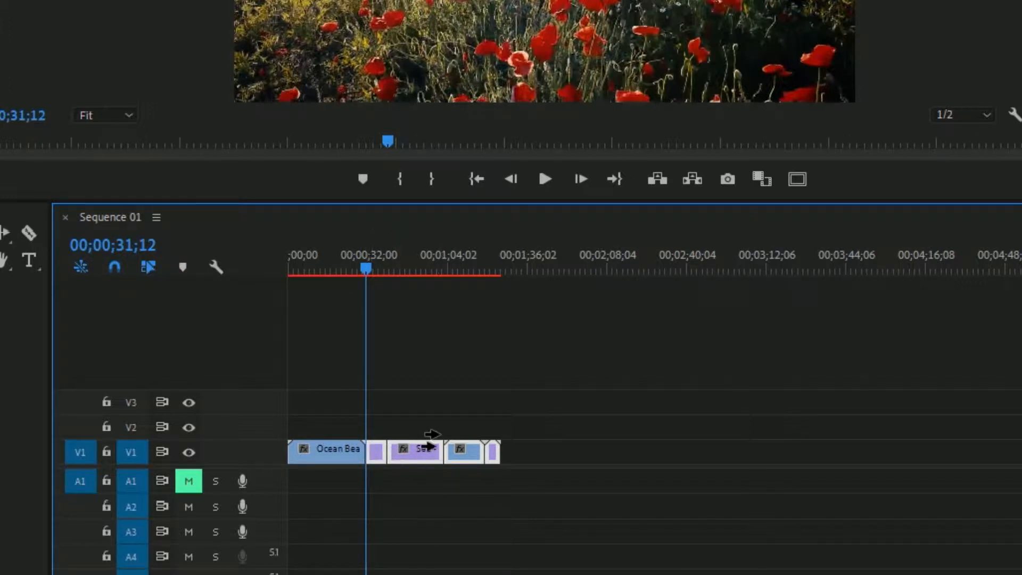
left_click_drag(377, 456, 394, 474)
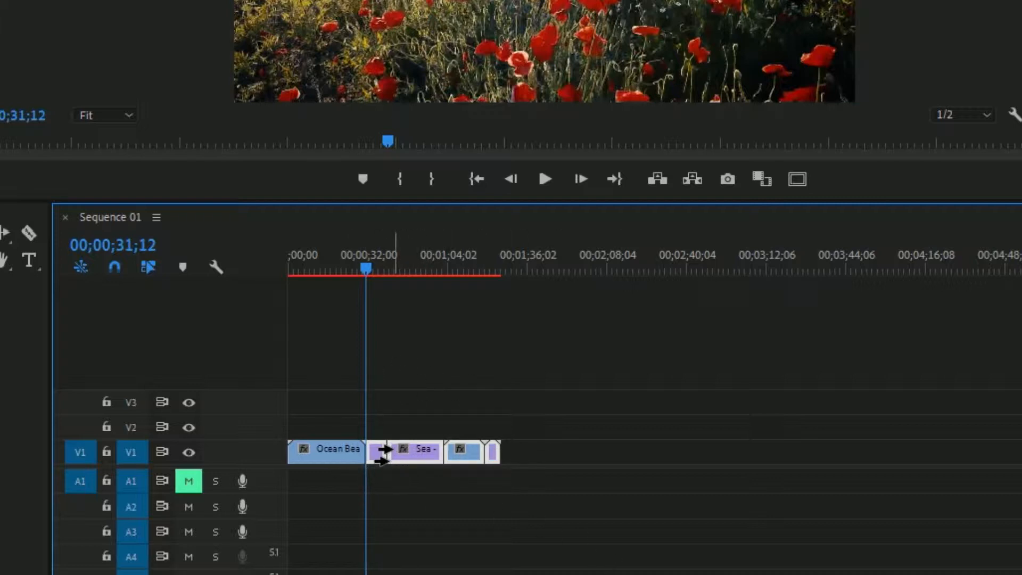
Step: Return to the Selection tool and select the Sea clip, followed by the Street clip, individually
key("v")
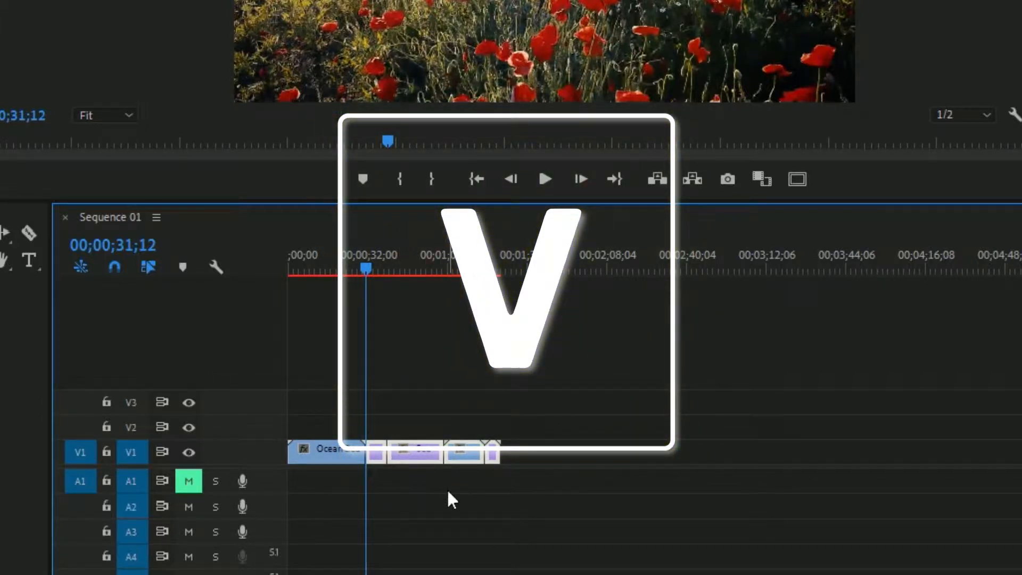
left_click(411, 456)
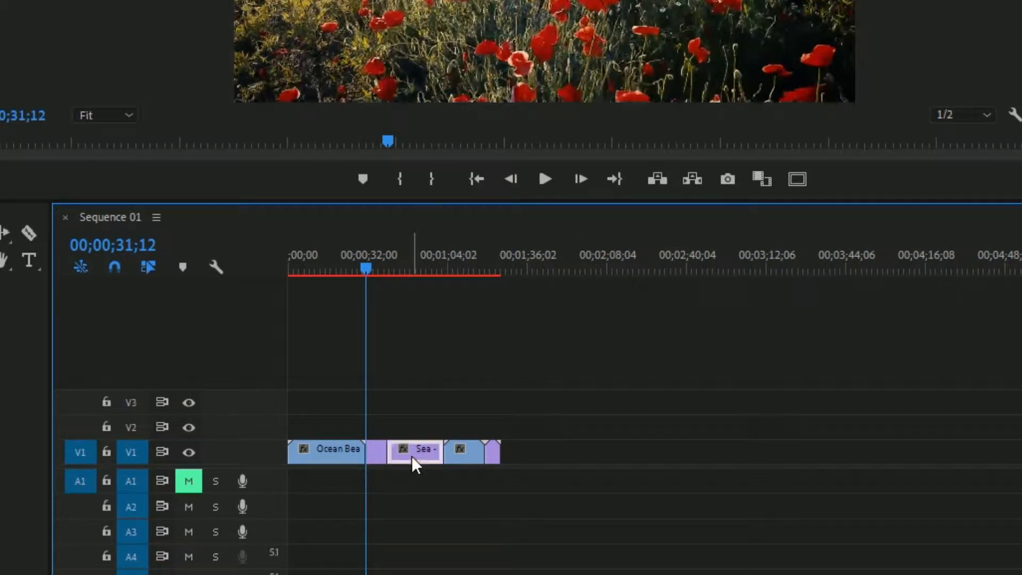
left_click(466, 458)
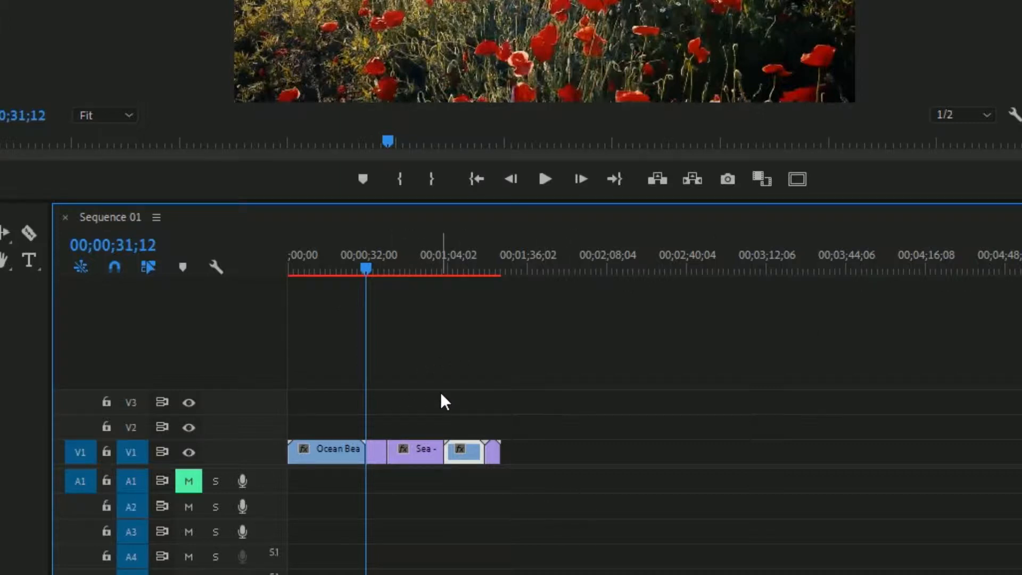
Step: Split the Sea - 4006.mp4 clip with the Razor tool at about 00;00;52;23
key("c")
key("c")
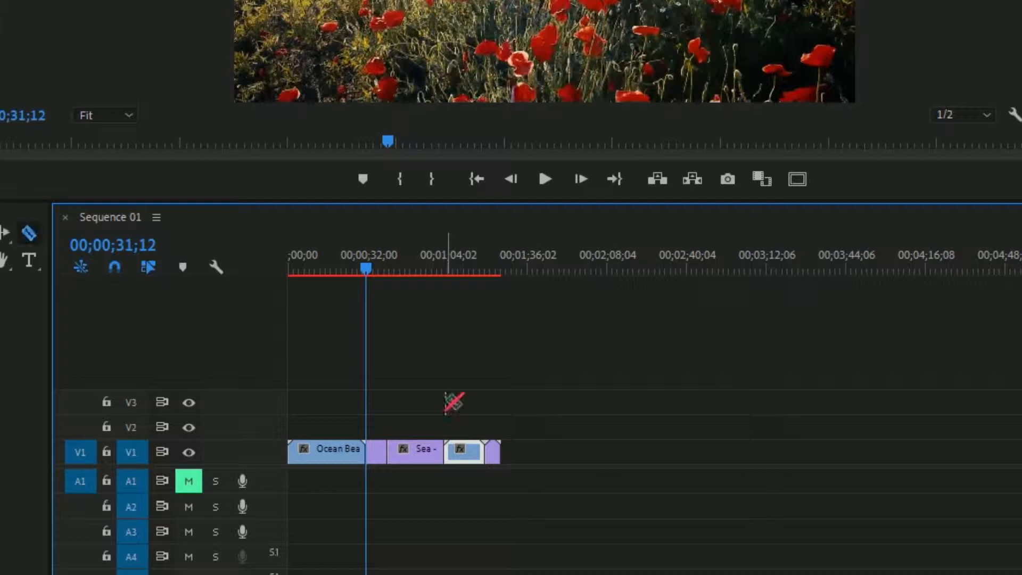
left_click(421, 451)
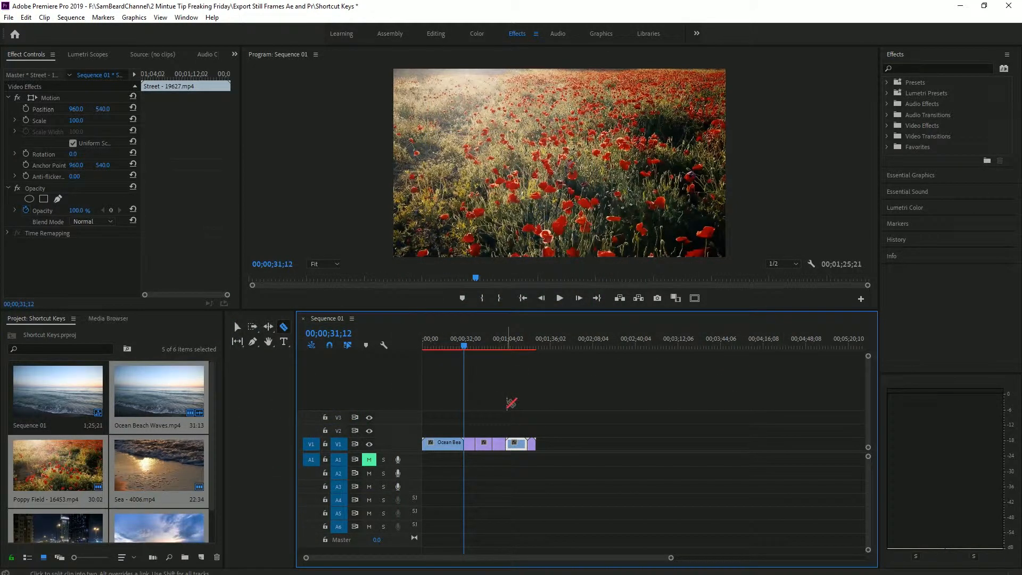
Step: Move the playhead back to the sequence start and jump forward through the edit points past the Poppy Field clip
key("Up")
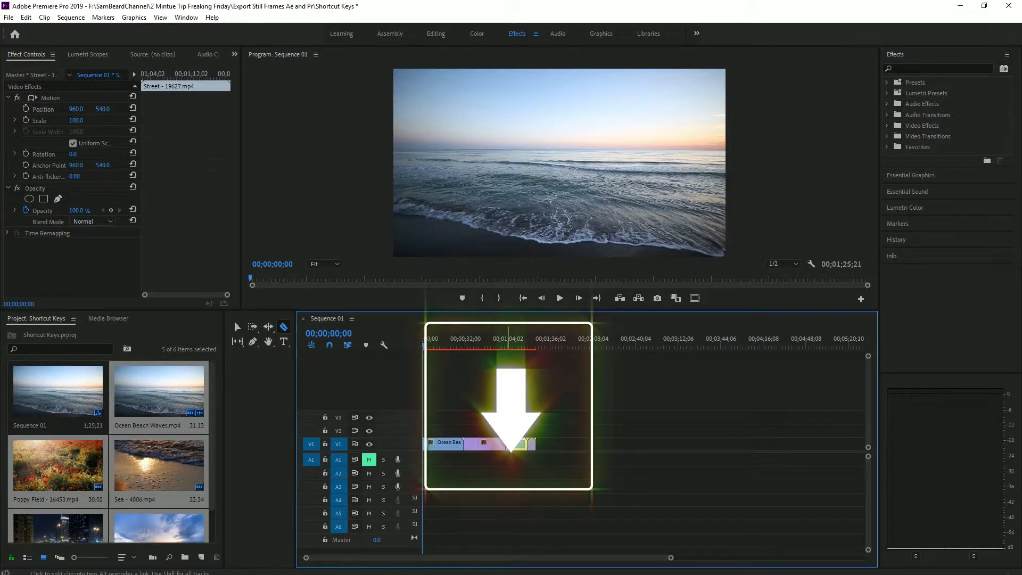
key("Down")
Step: Jump the playhead between edit points, forward to the Street clip's end, back to the Poppy Field clip, and forward to the Street clip's start
key("Down")
key("Down")
key("Down")
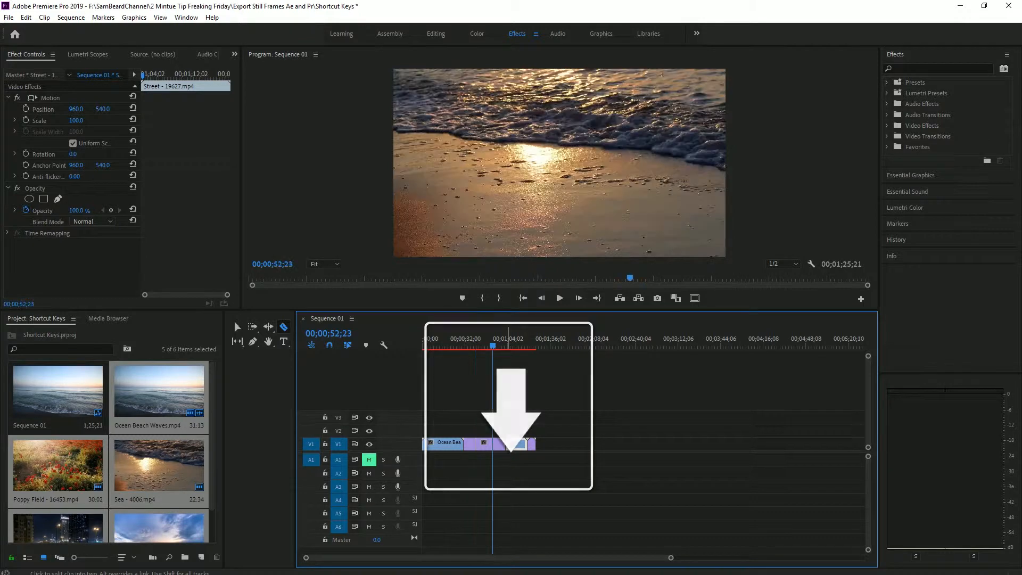
key("Down")
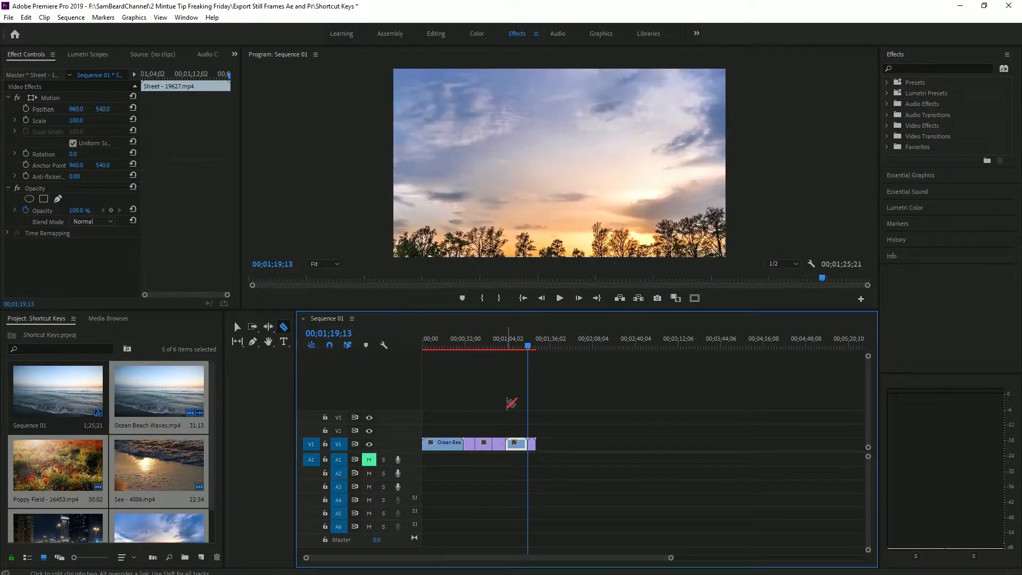
key("Up")
key("Up")
key("Up")
key("Up")
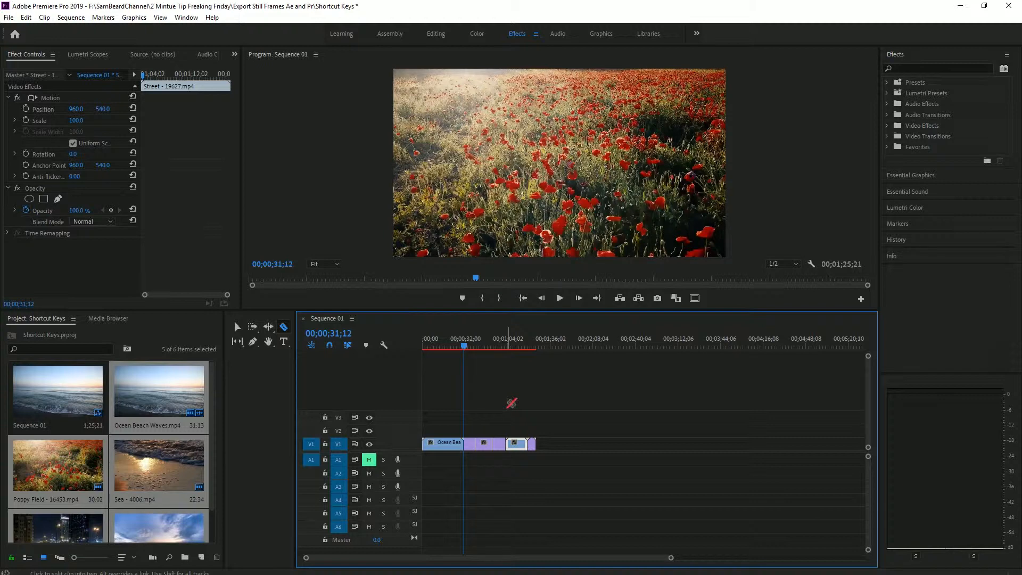
key("Down")
key("Down")
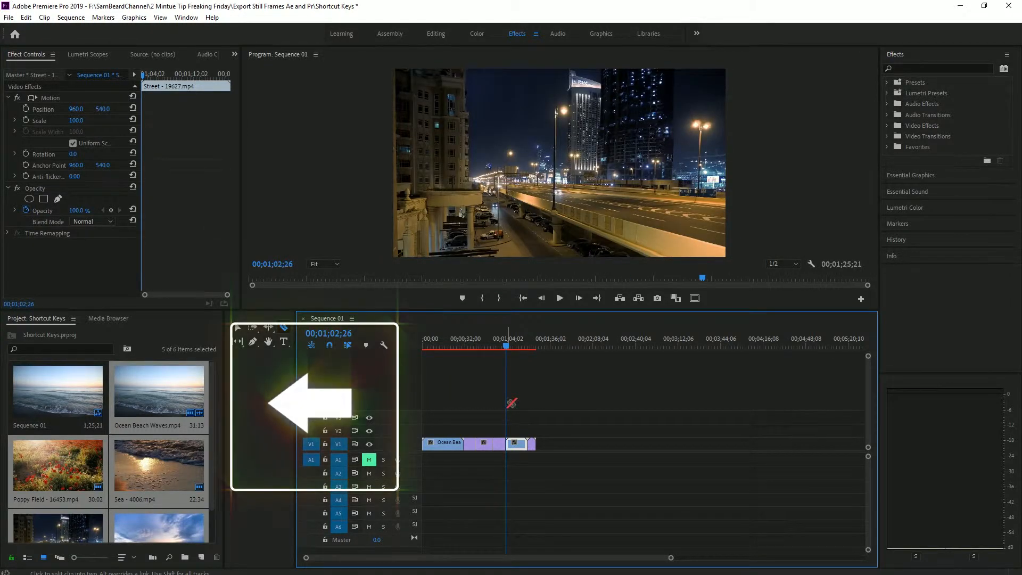
Step: Step the playhead back one frame at a time from the Street clip's start to 00;01;02;15 in the Sea clip
key("Left")
key("Left")
key("Left")
key("Left")
key("Left")
key("Left")
key("Left")
key("Left")
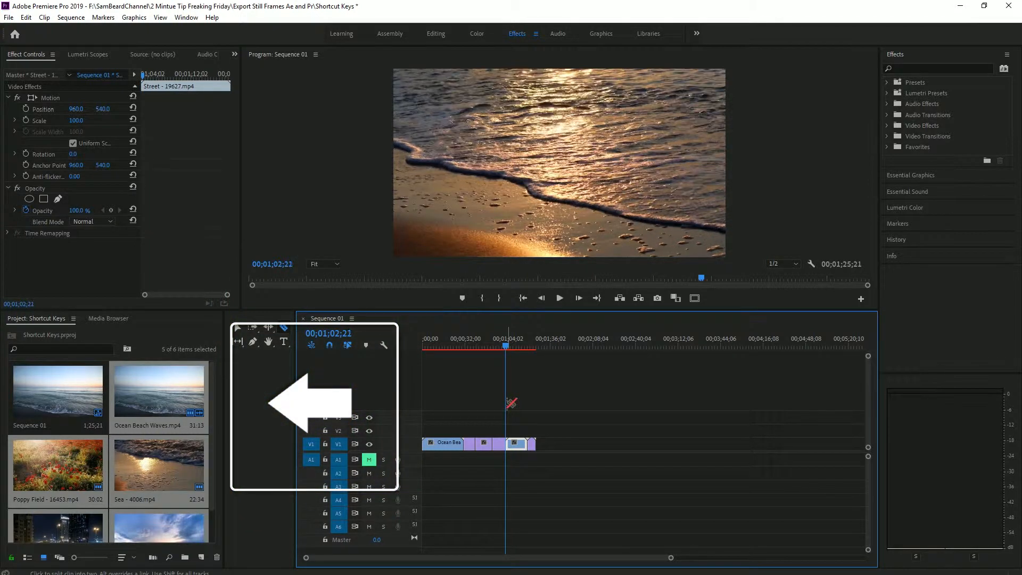
key("Left")
key("Left")
key("Left")
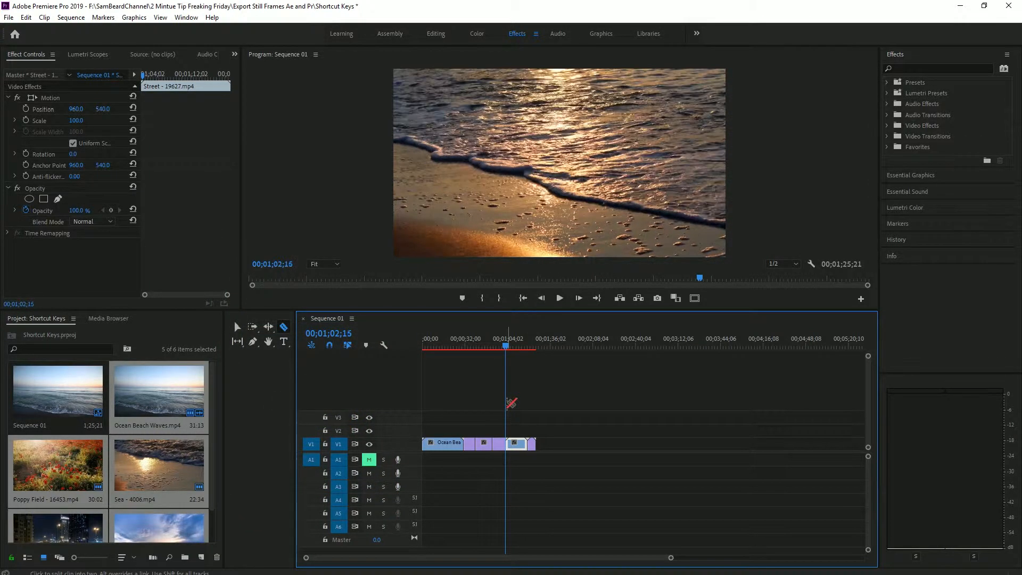
Step: Step the playhead forward one frame at a time to 00;01;02;27, just past the start of the Street clip
key("Right")
key("Right")
key("Right")
key("Right")
key("Right")
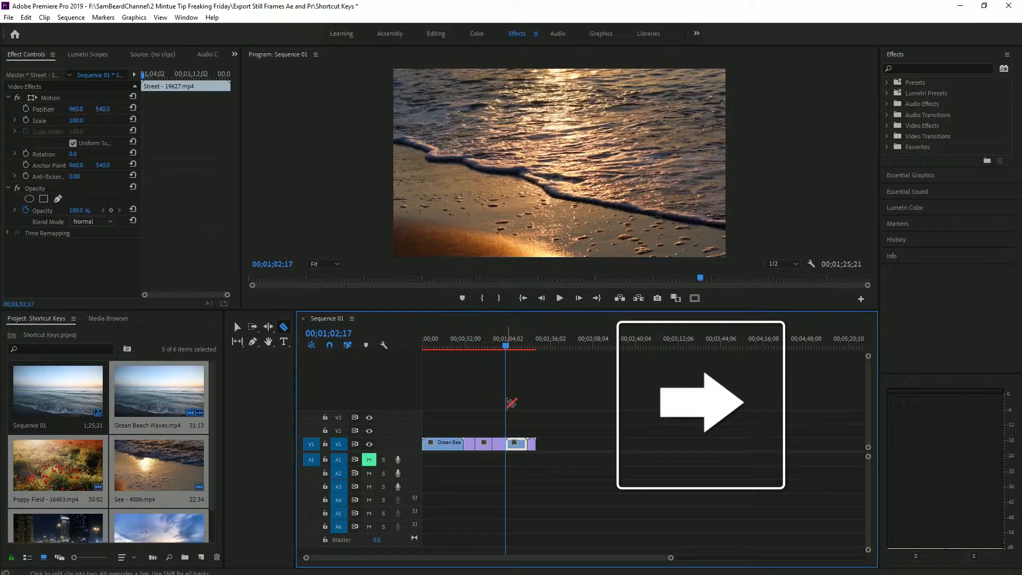
key("Right")
key("Right")
key("Right")
key("Right")
key("Right")
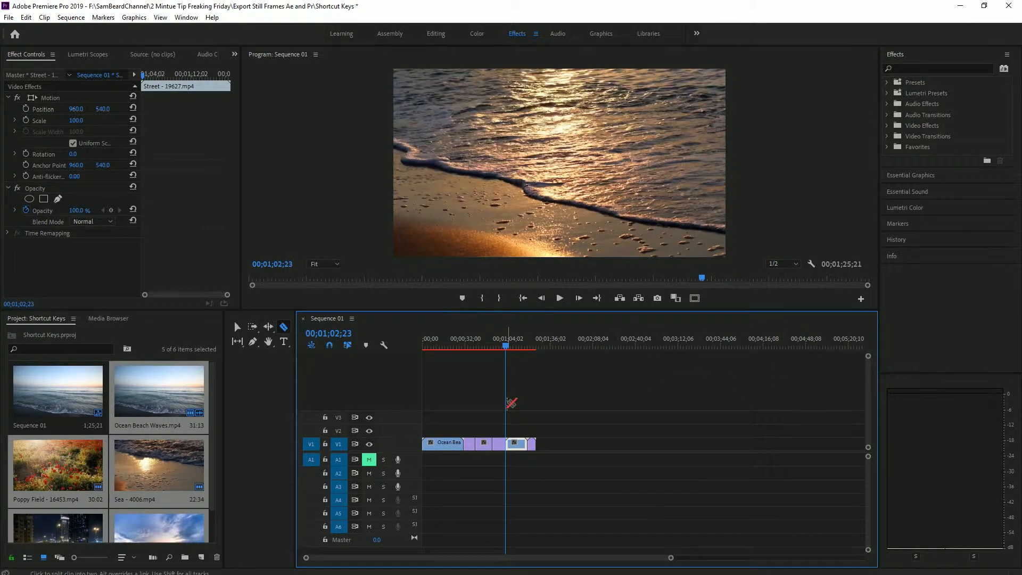
key("Right")
key("Right")
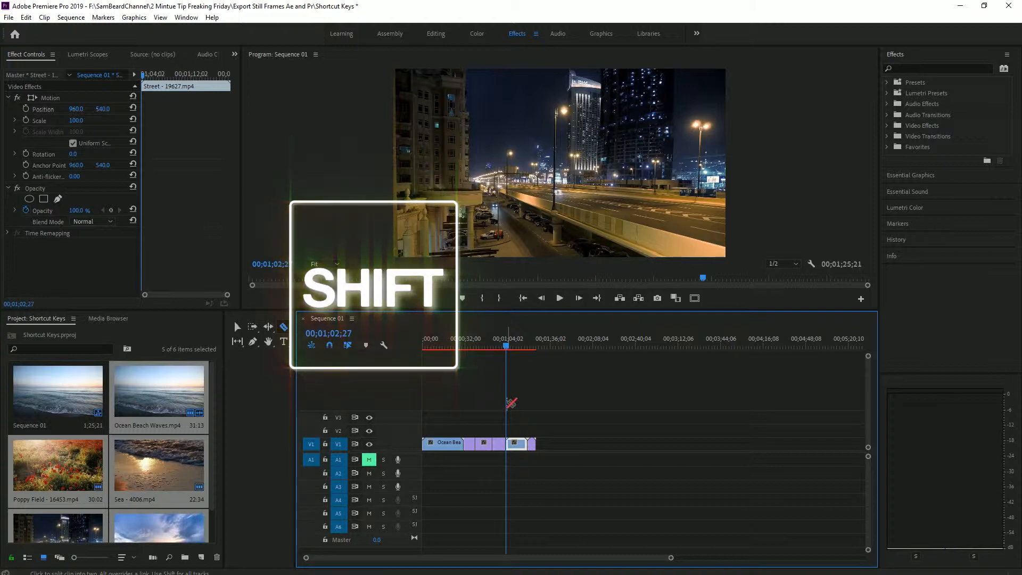
Step: Move the playhead back in five-frame steps to 00;01;01;27 in the Sea clip
key("shift+Left")
key("shift+Left")
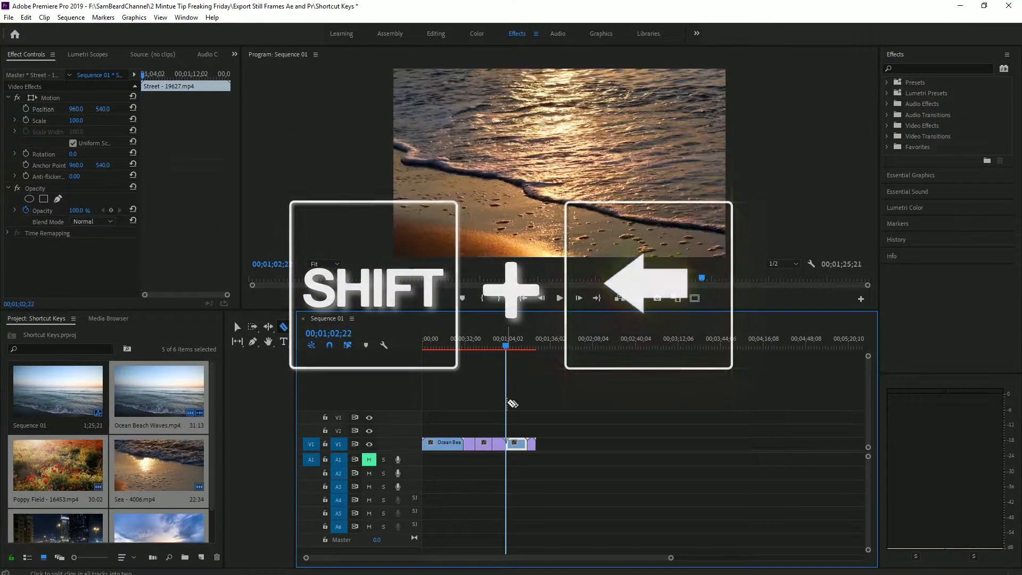
key("shift+Left")
key("shift+Left")
key("shift+Left")
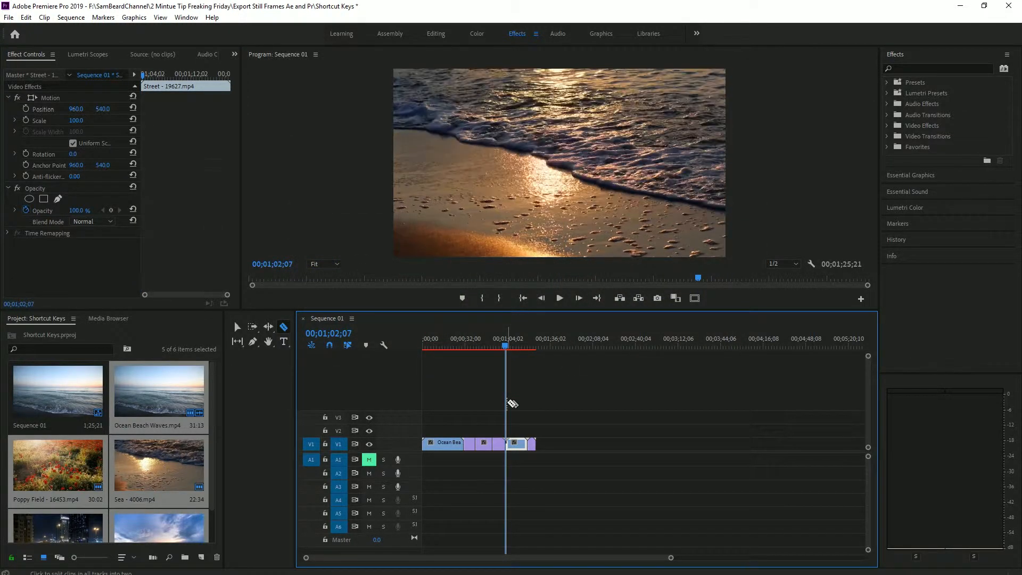
key("shift+Left")
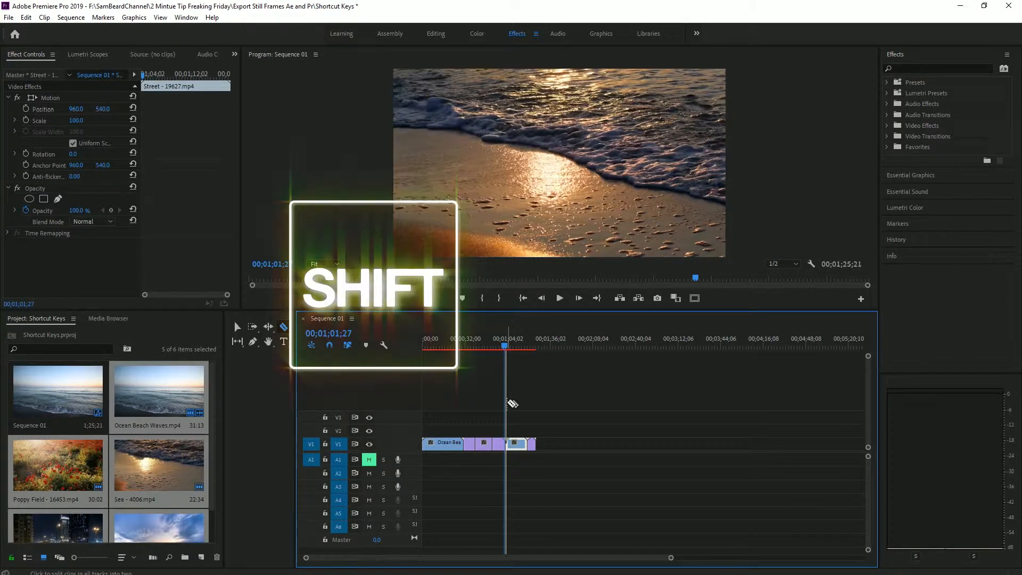
Step: Move the playhead forward in five-frame steps to 00;01;03;07 in the Street clip
key("shift+Right")
key("shift+Right")
key("shift+Right")
key("shift+Right")
key("shift+Right")
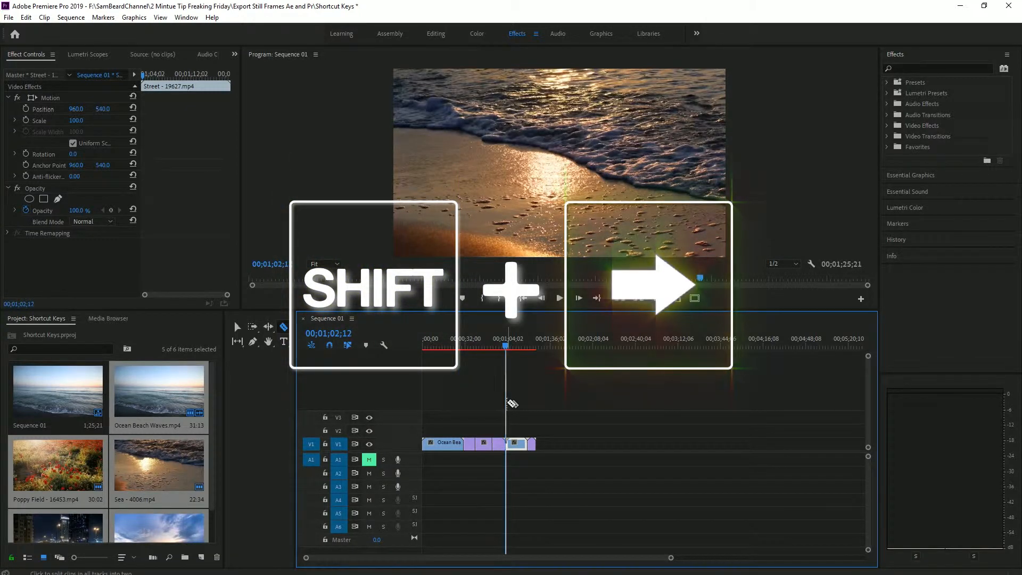
key("shift+Right")
key("shift+Right")
key("shift+Right")
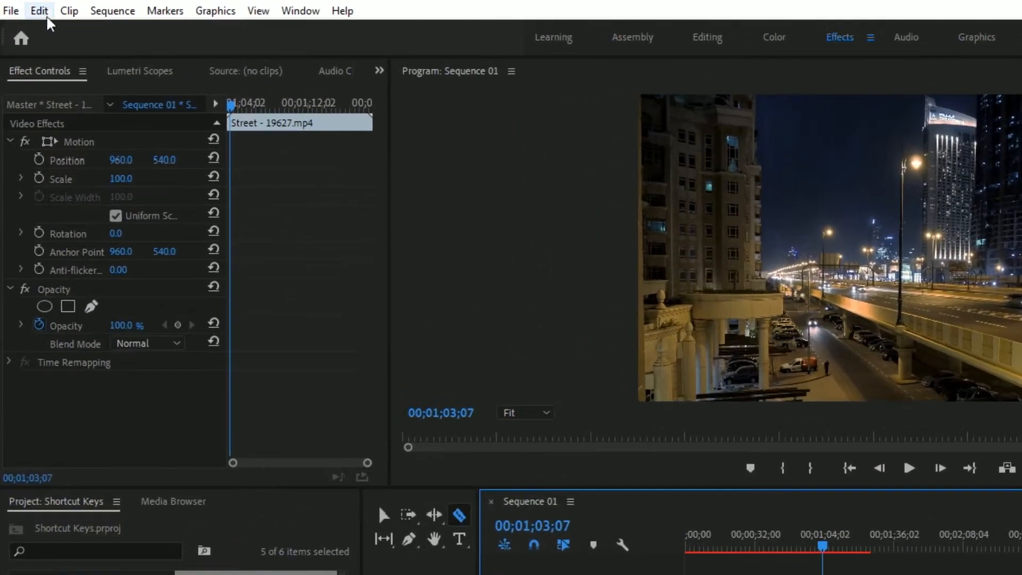
Step: Reassign the Razor Tool's keyboard shortcut to F2, and test it by switching from the Selection tool to the Razor tool
left_click(25, 17)
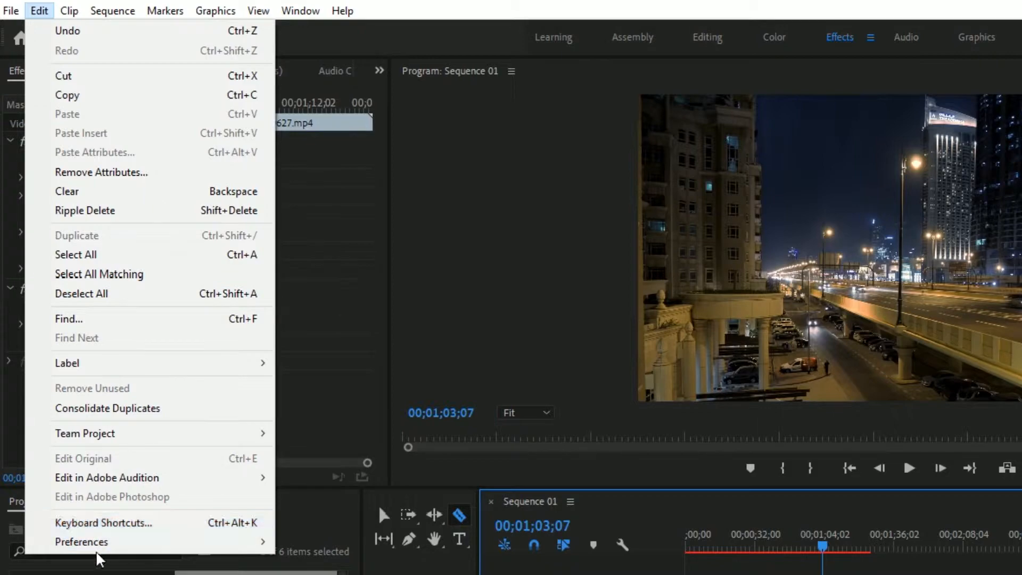
left_click(83, 529)
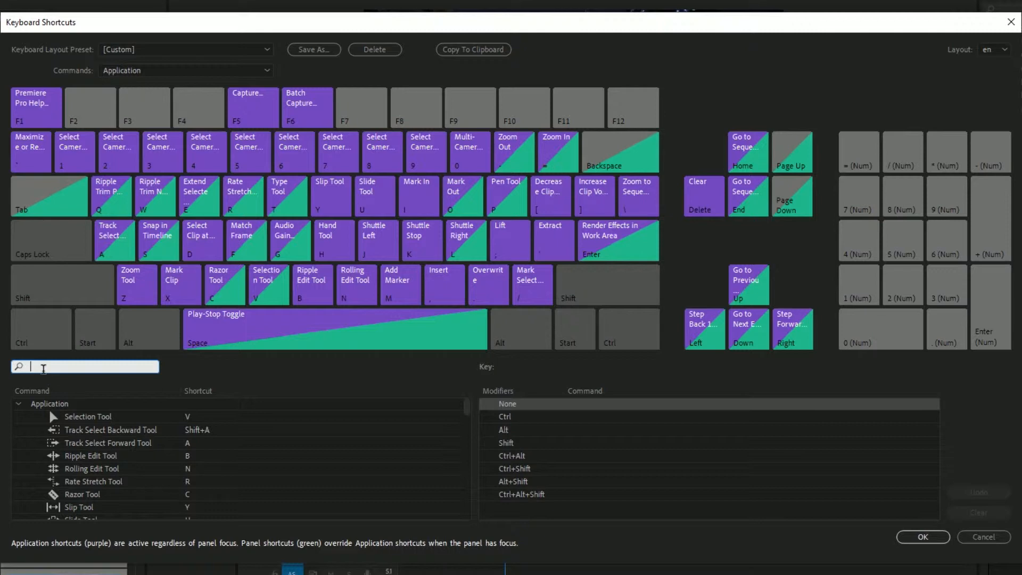
type("raz")
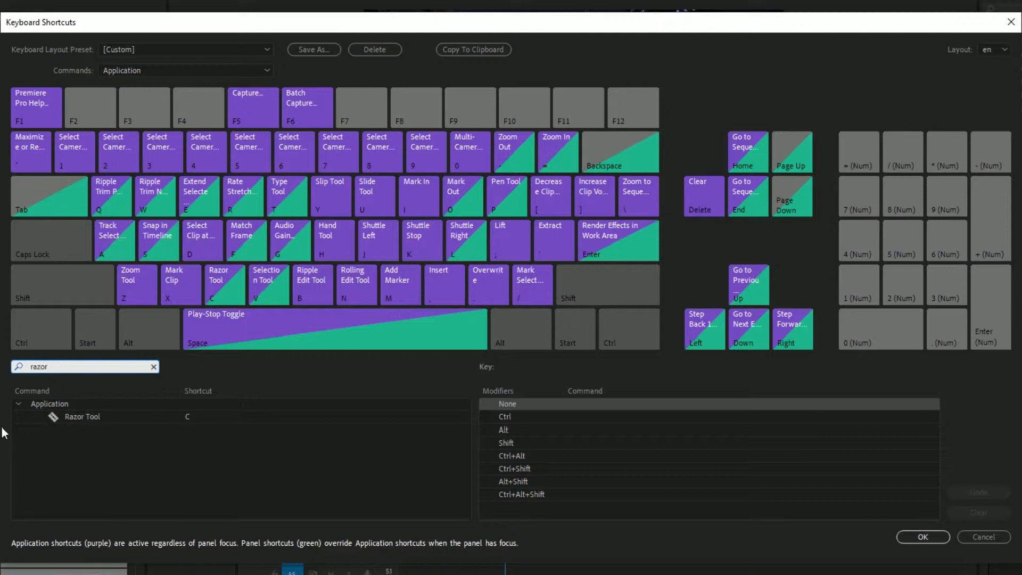
type("or")
left_click(190, 416)
left_click(196, 417)
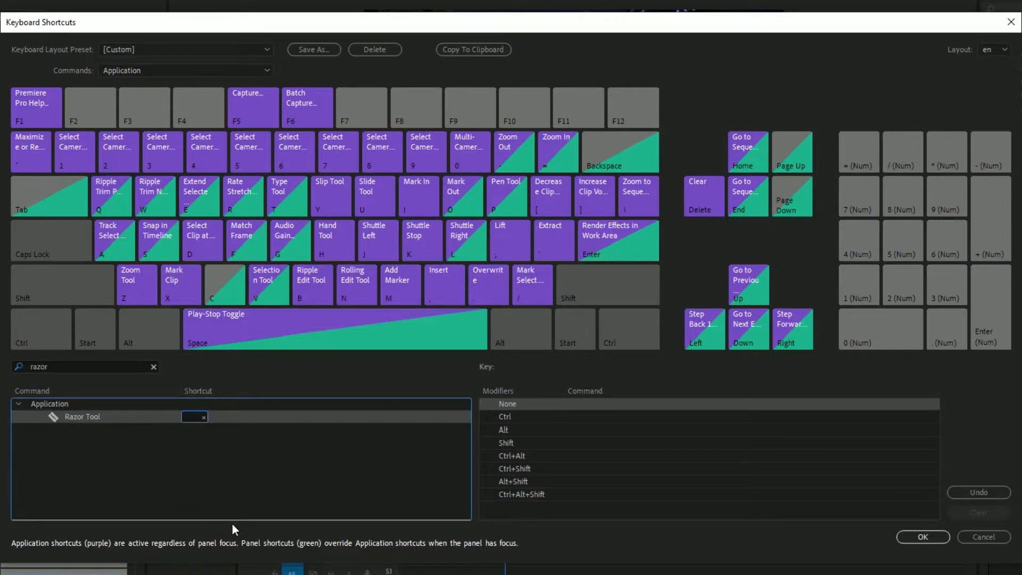
key("F2")
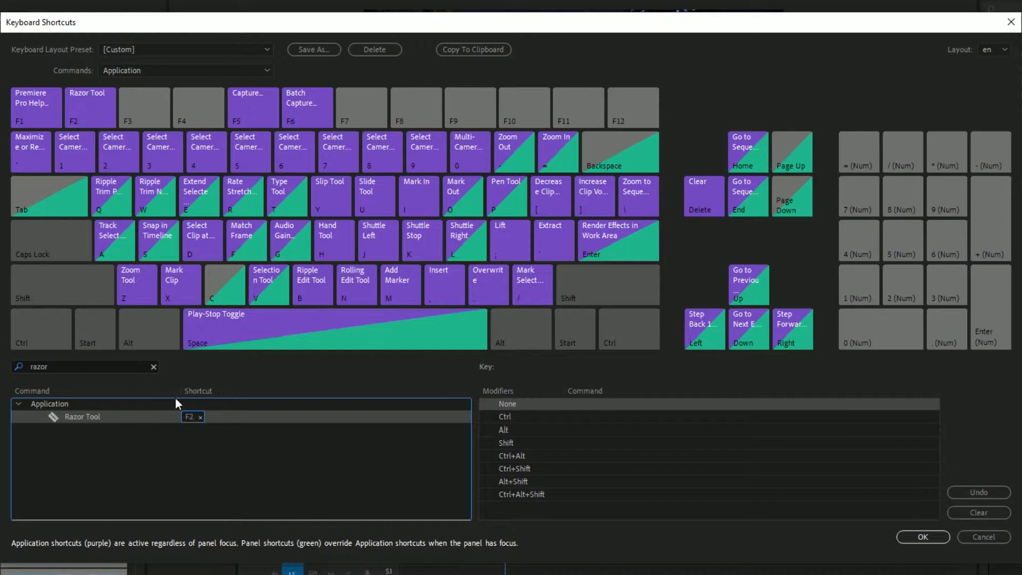
left_click(924, 536)
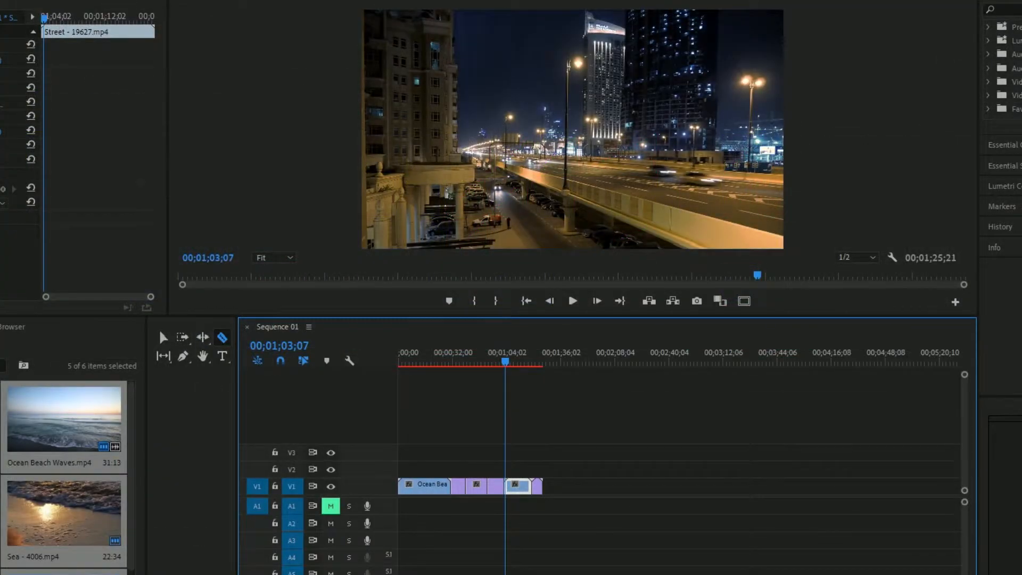
key("v")
key("F2")
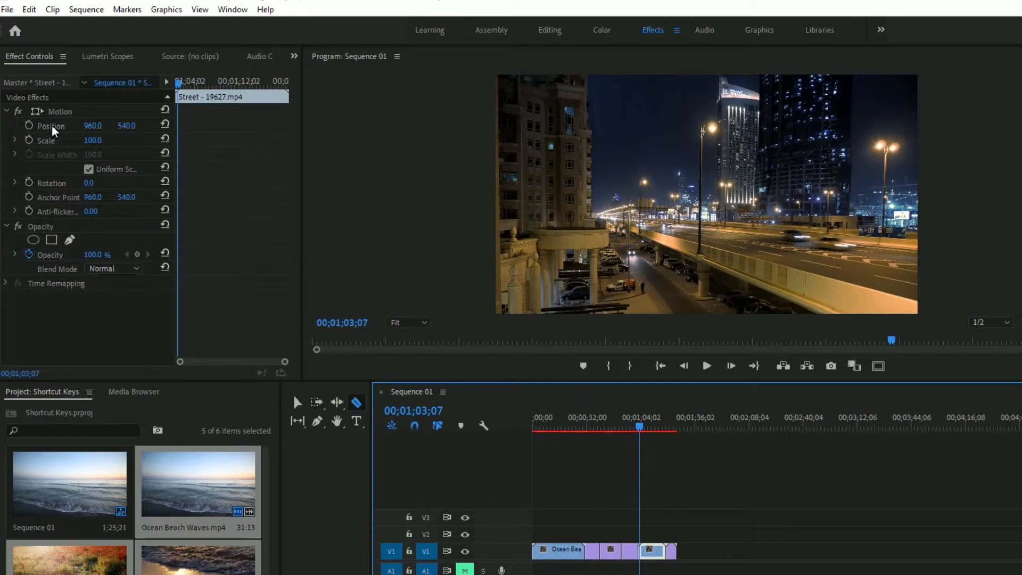
Step: Remove F2 from the Razor Tool in the keyboard shortcut settings and assign C as its shortcut again
left_click(30, 9)
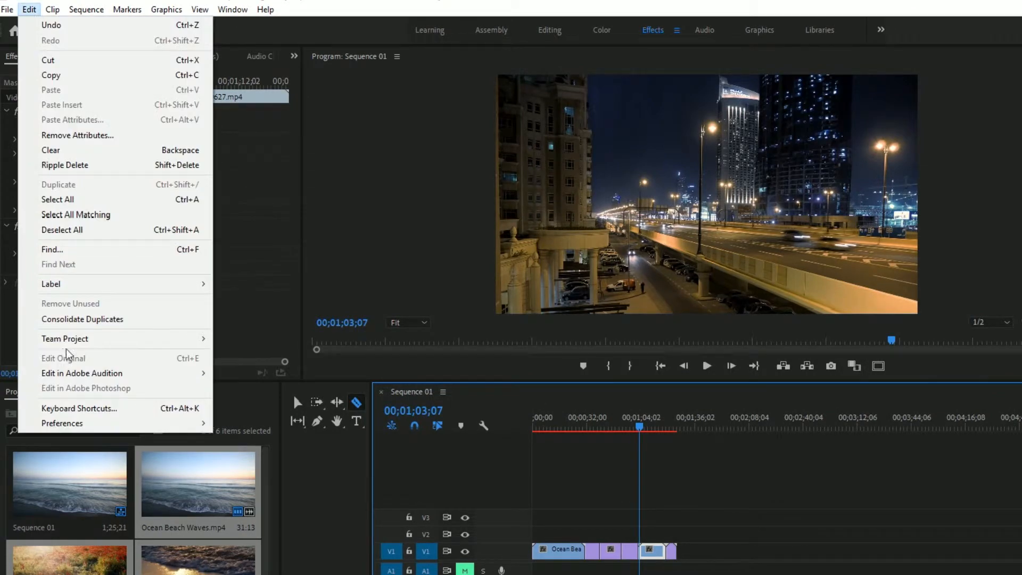
left_click(75, 408)
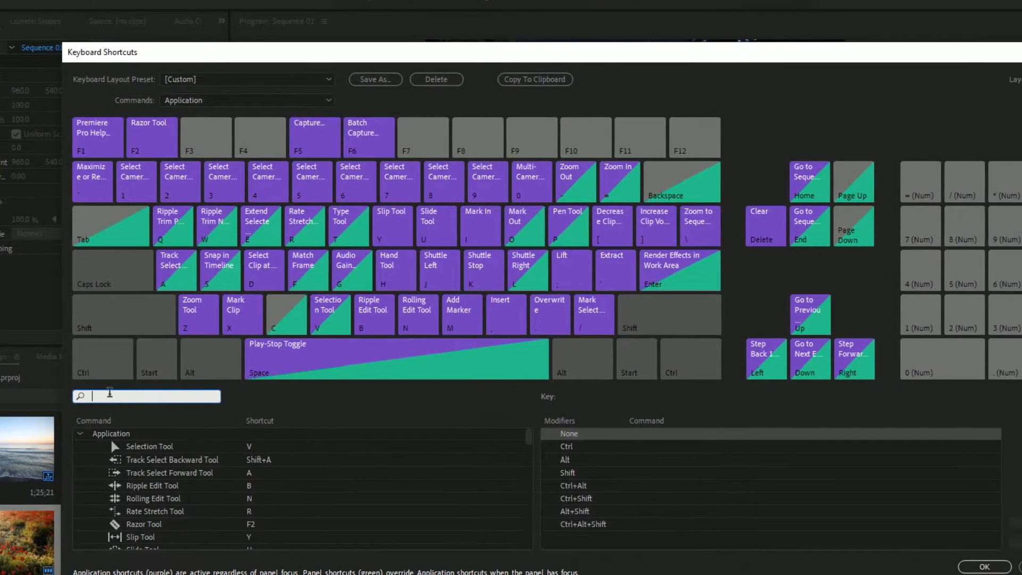
type("azor")
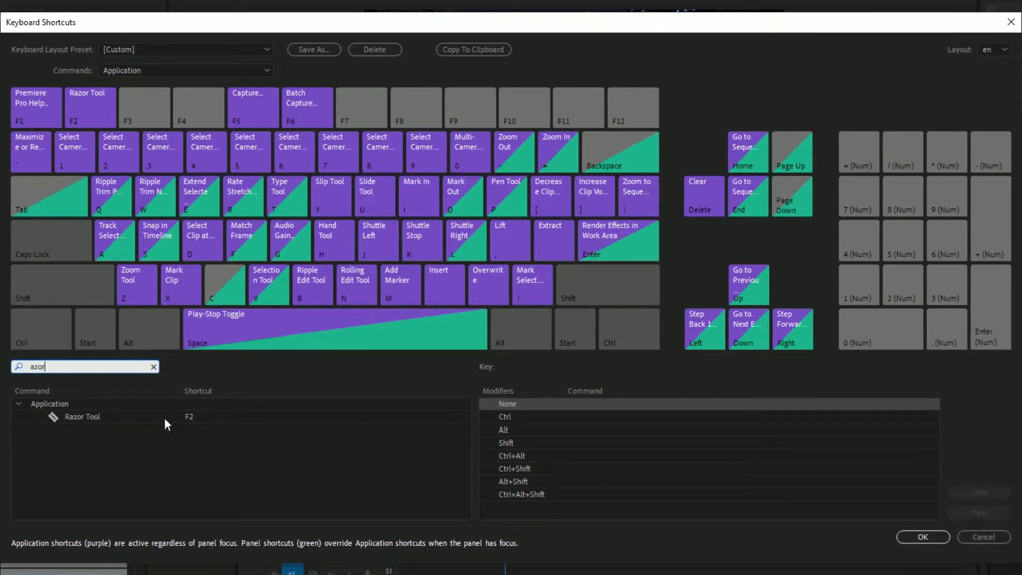
left_click(199, 419)
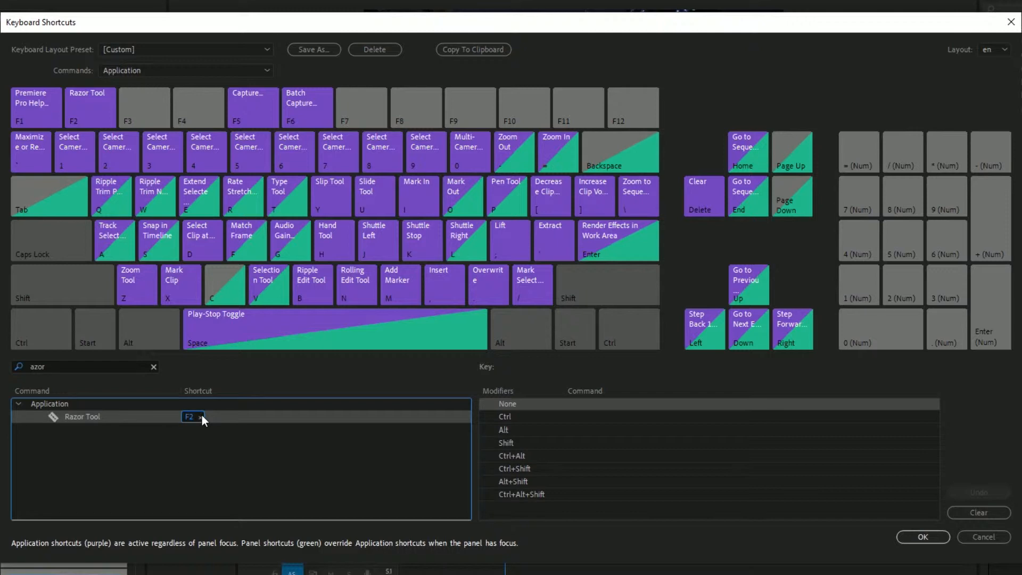
left_click(200, 418)
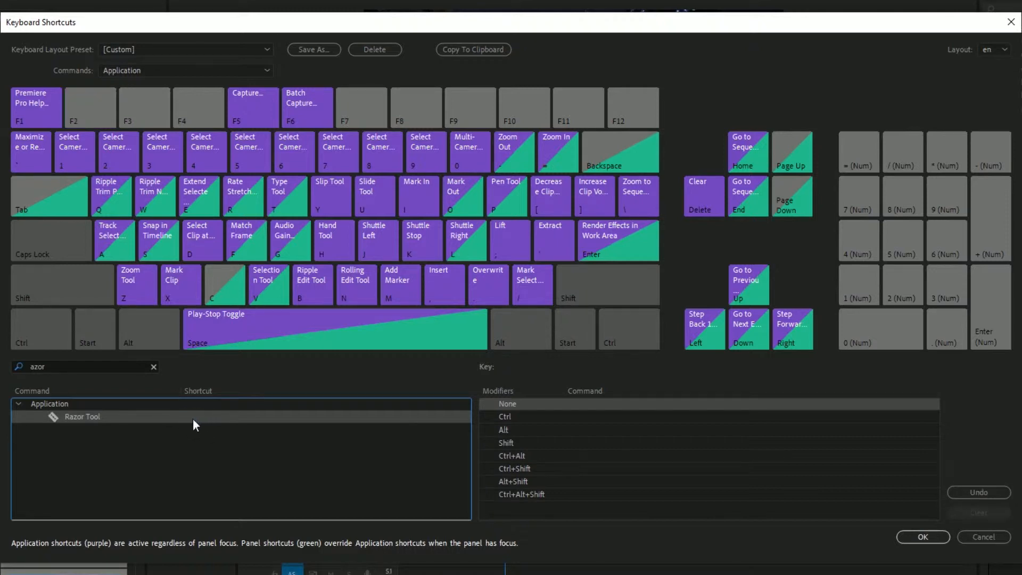
key("c")
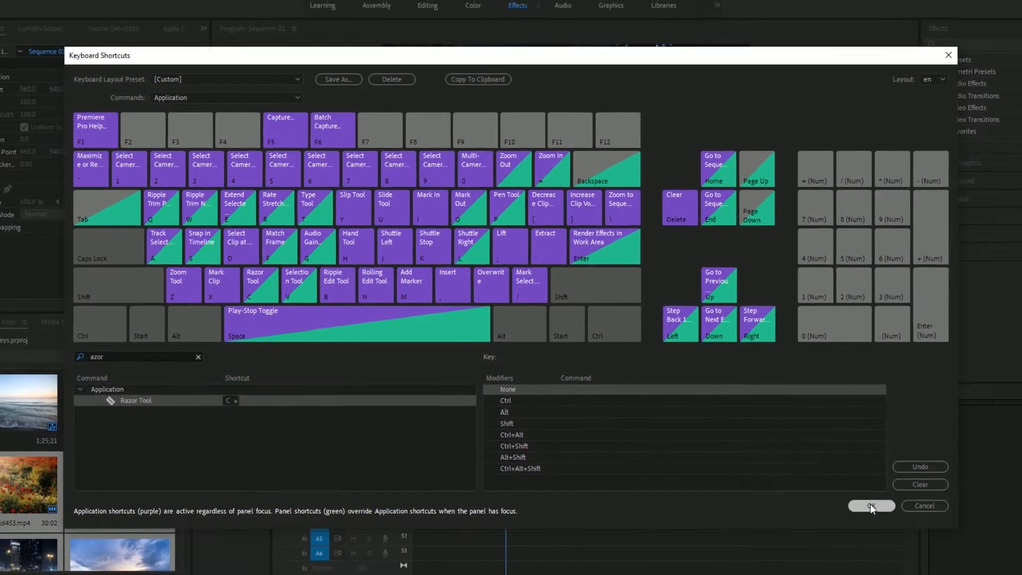
left_click(871, 506)
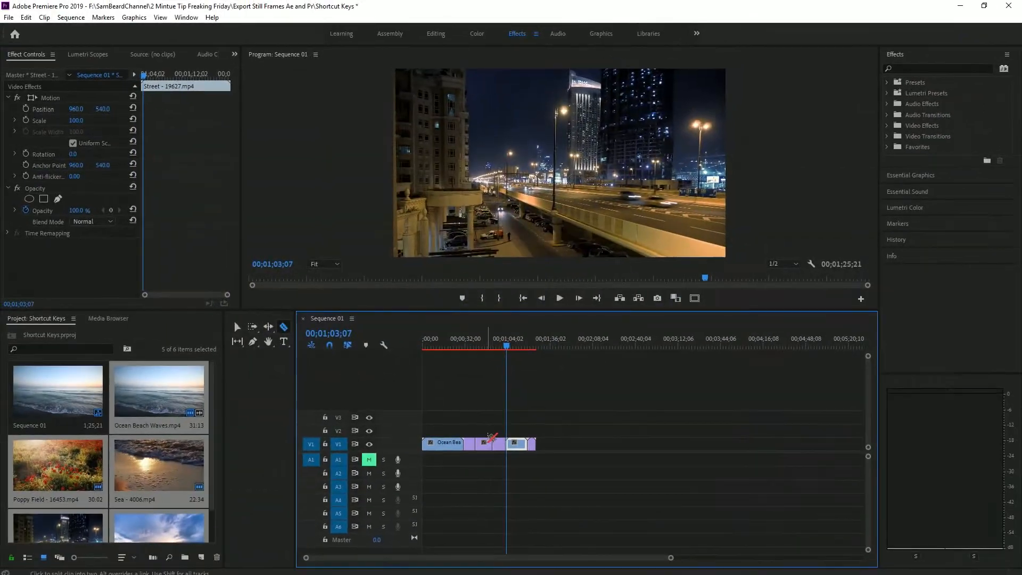